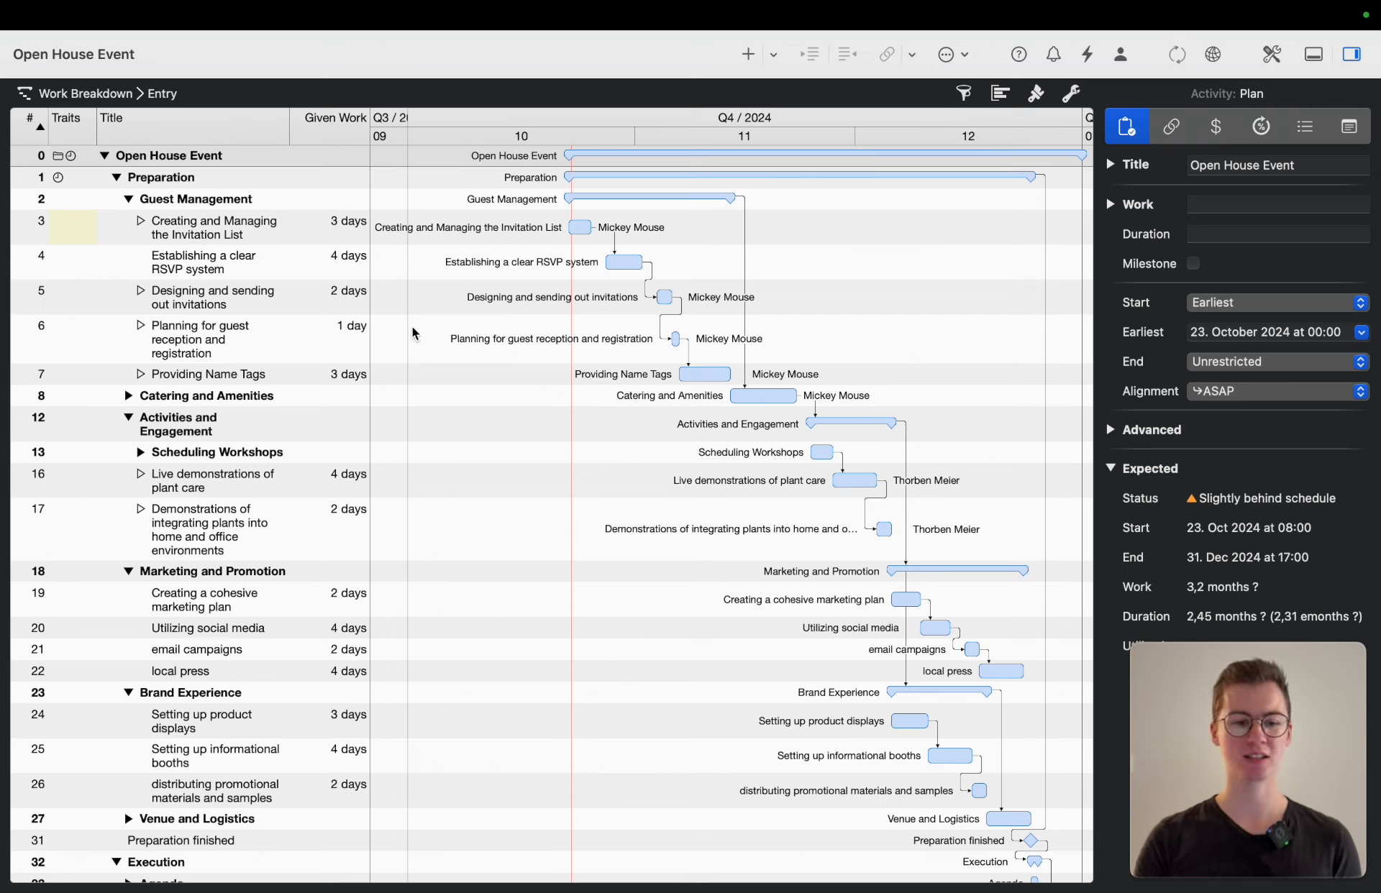
- Attach a new risk to the activity "Creating and Managing the Invitation List"
{"action": "left_click", "coordinate": [274, 233]}
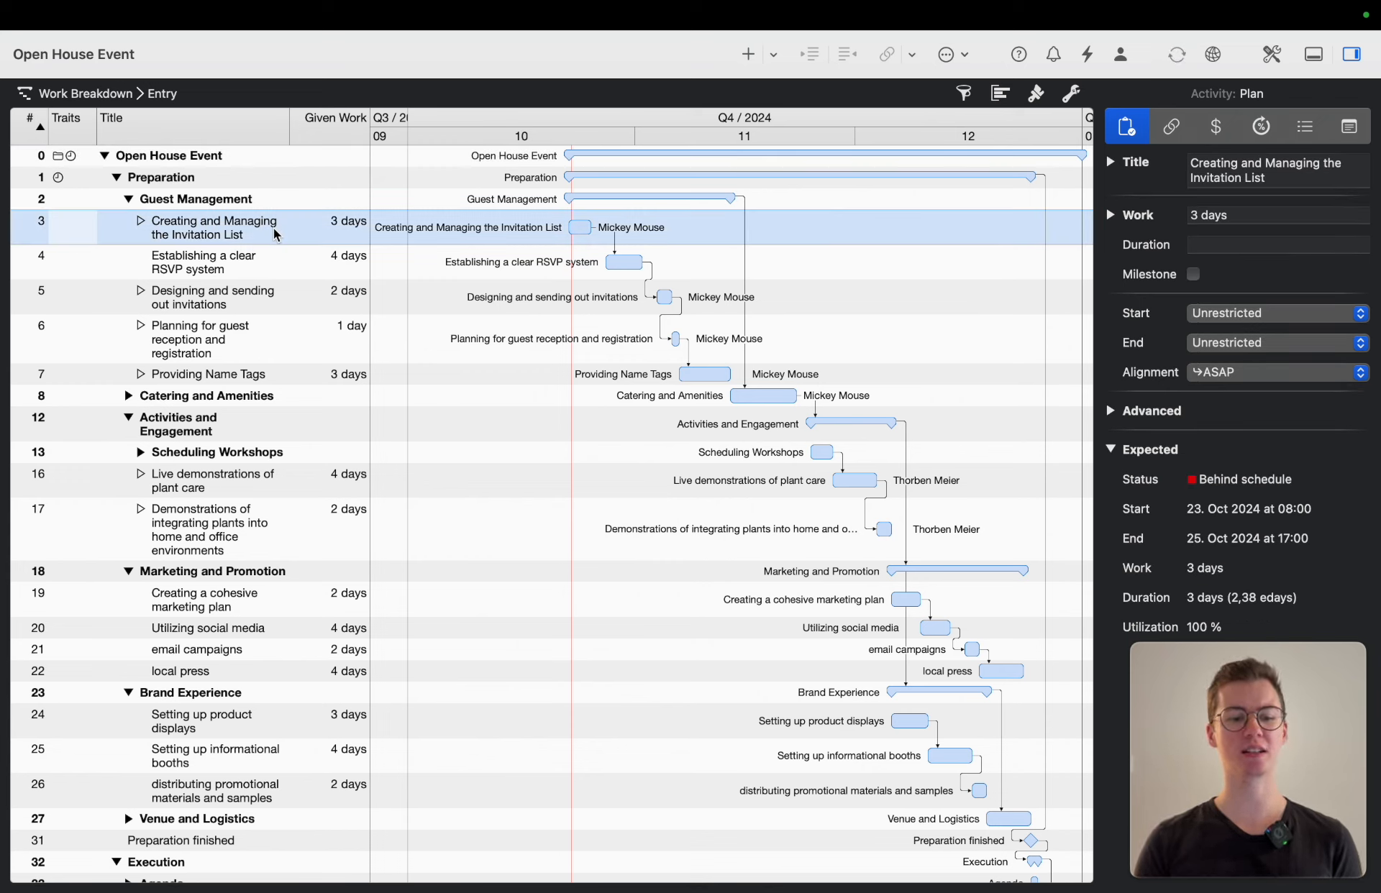
{"action": "right_click", "coordinate": [274, 230]}
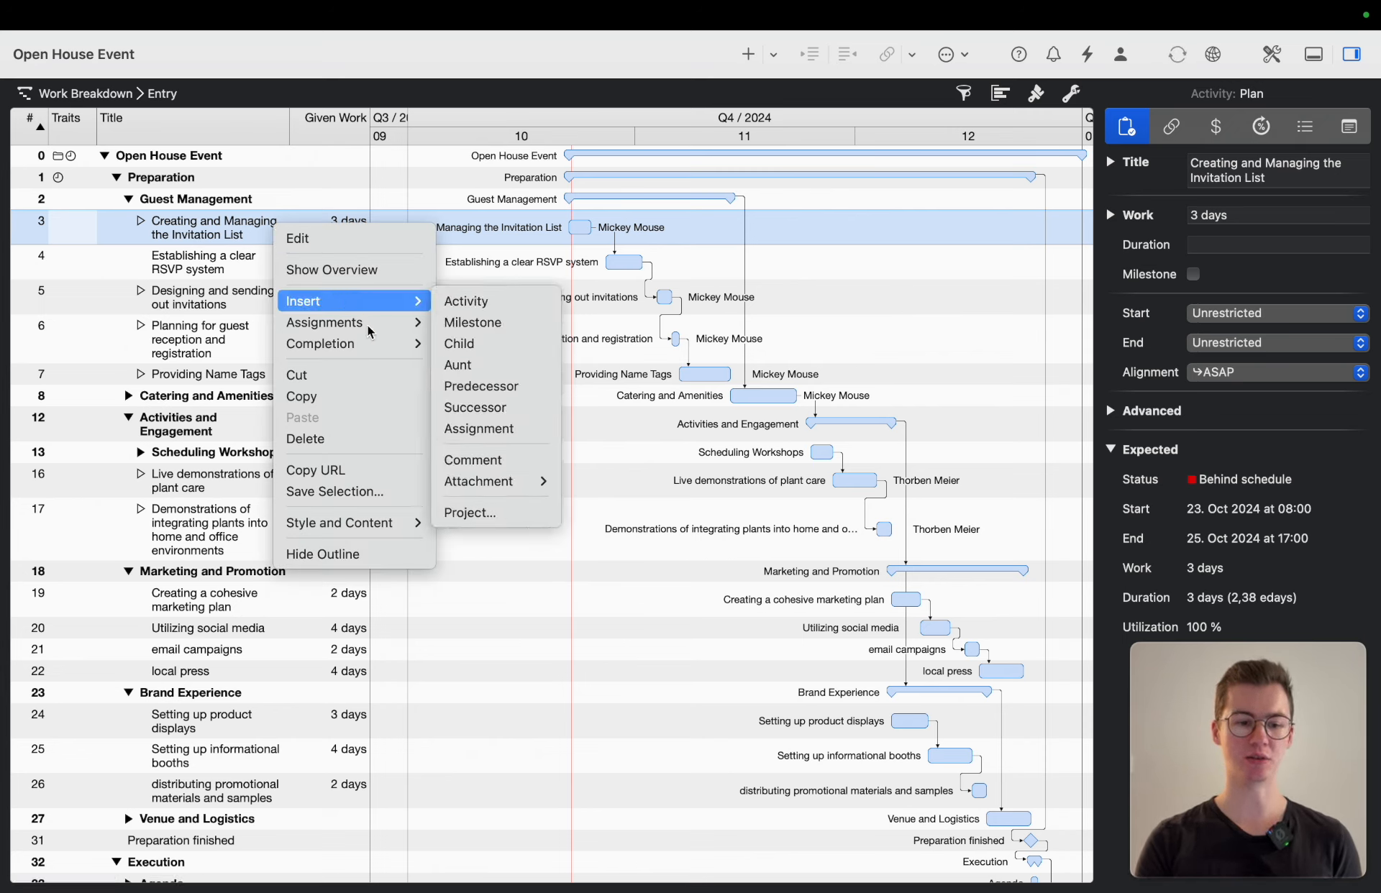
{"action": "mouse_move", "coordinate": [393, 306]}
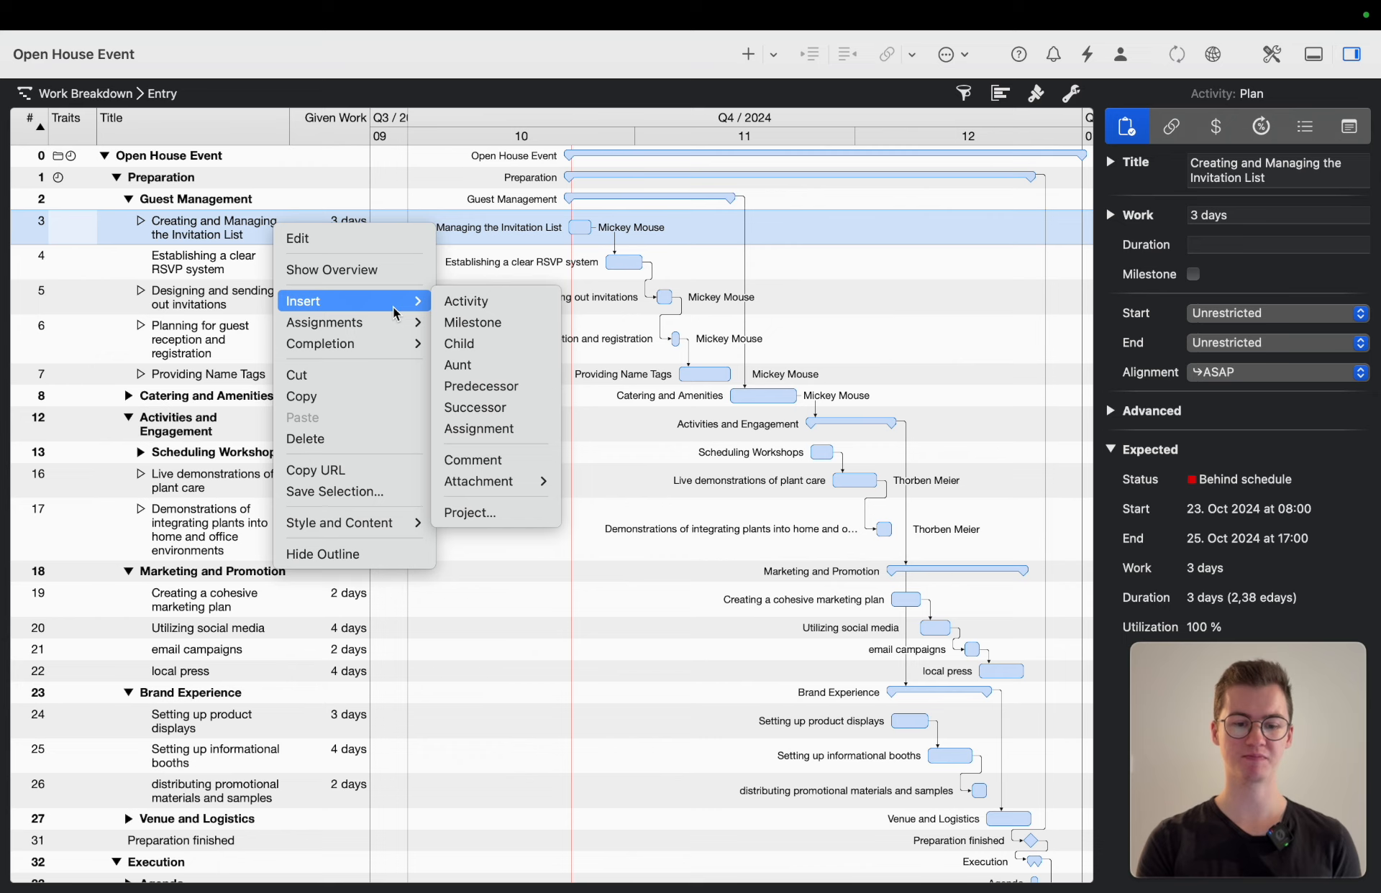
{"action": "mouse_move", "coordinate": [513, 488]}
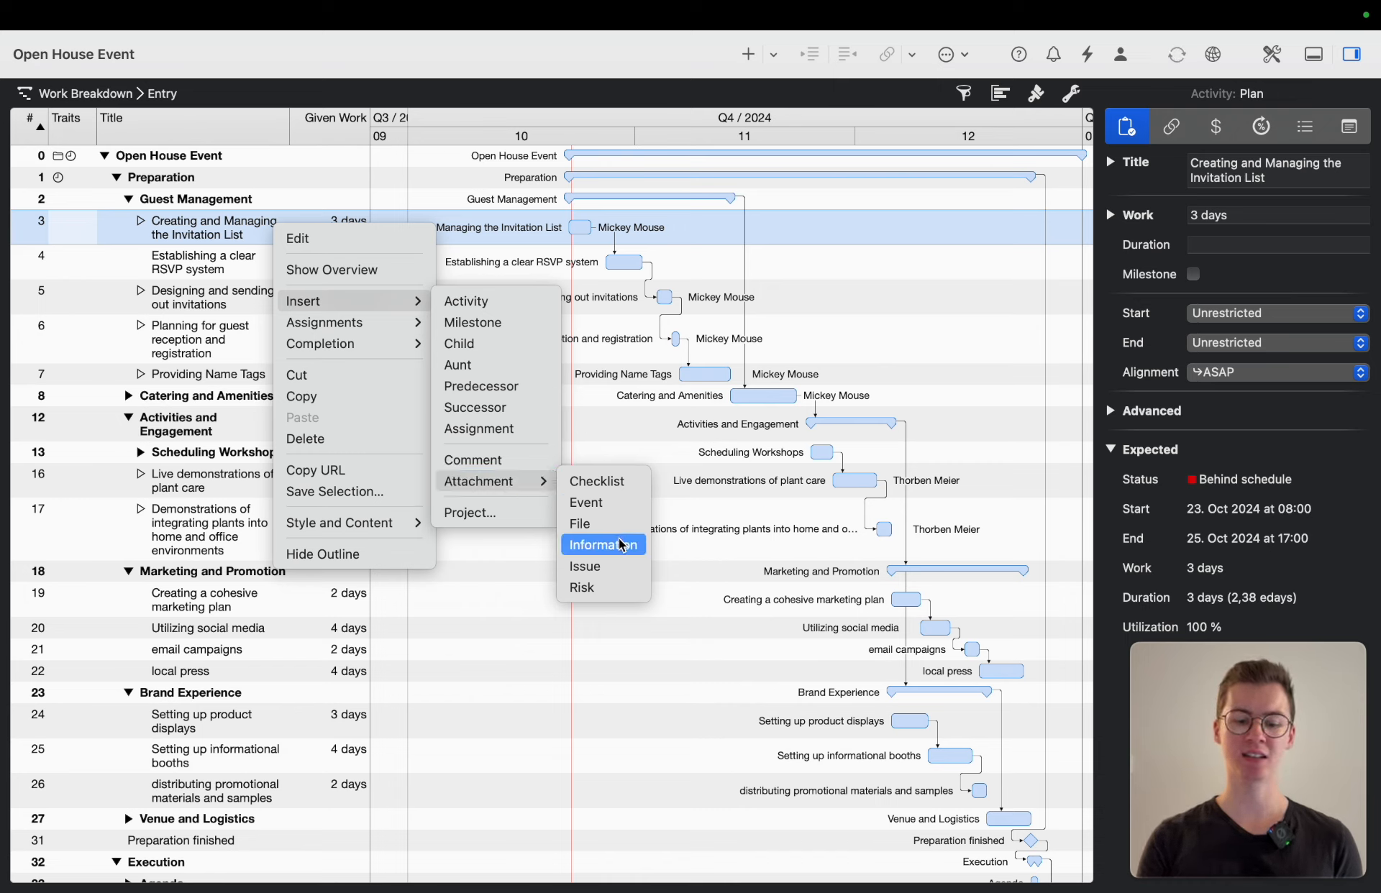
{"action": "left_click", "coordinate": [609, 589]}
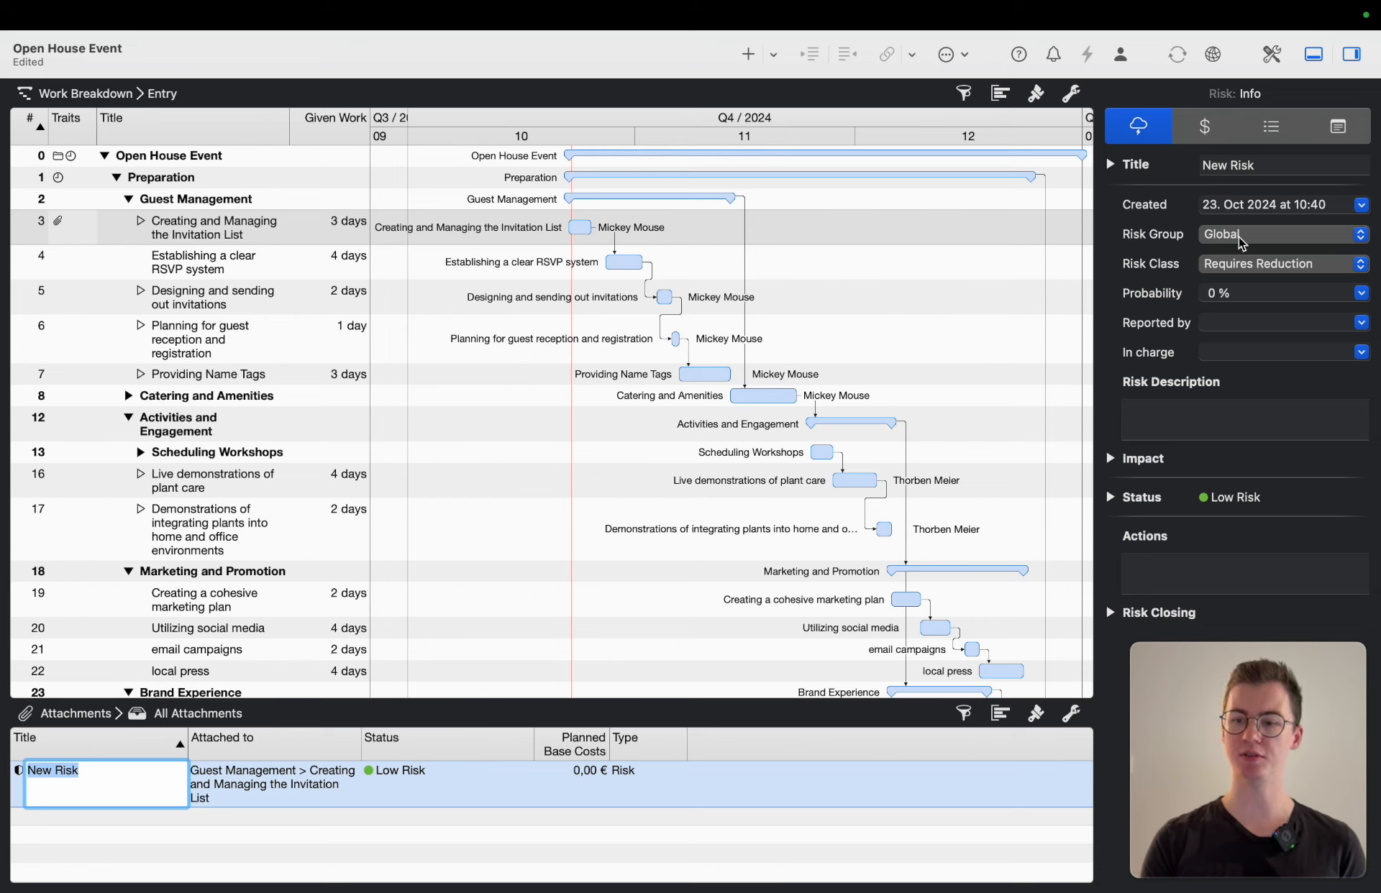
{"action": "left_click", "coordinate": [1313, 55]}
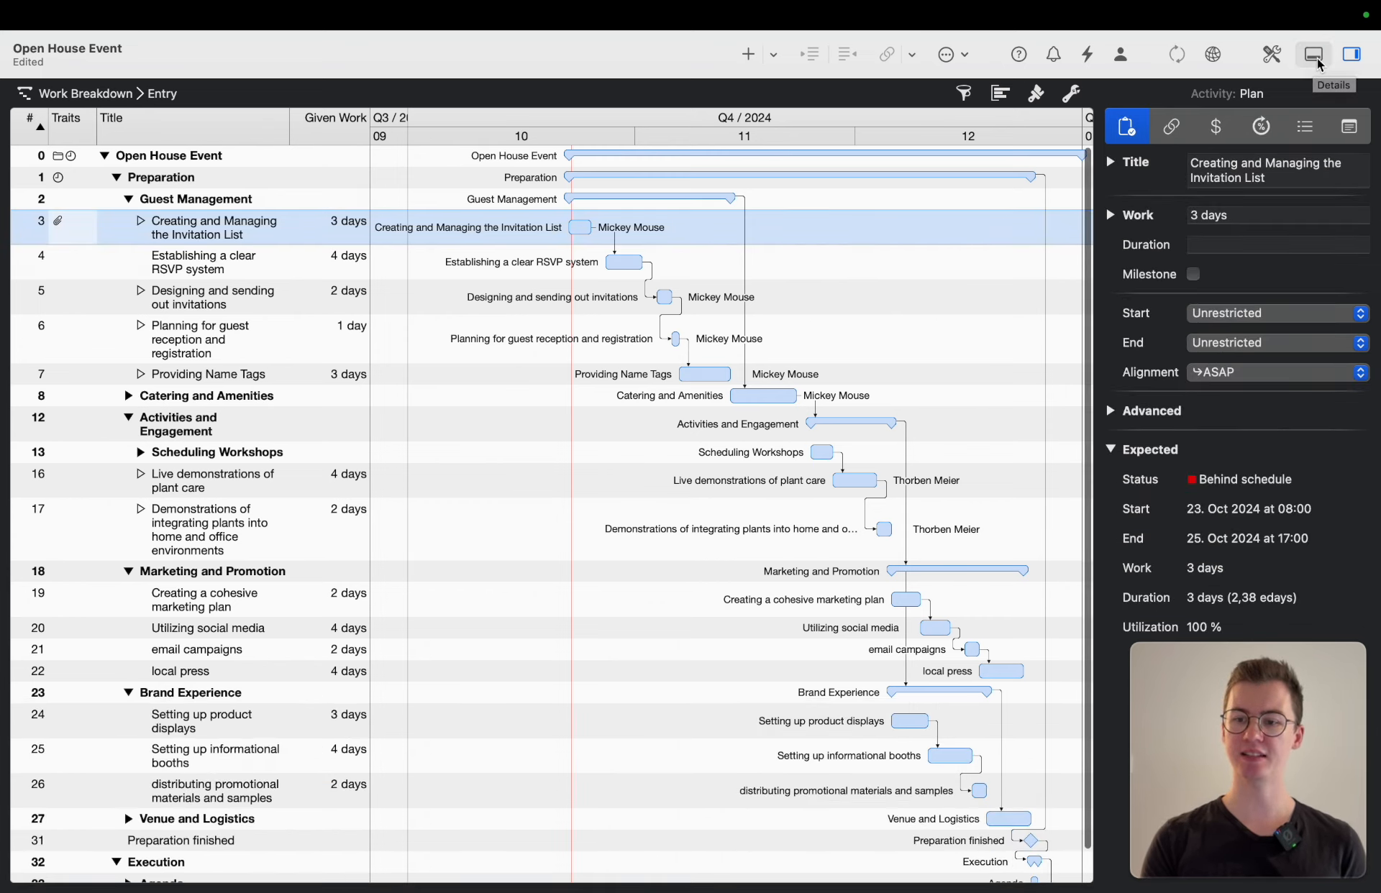
{"action": "left_click", "coordinate": [1313, 55]}
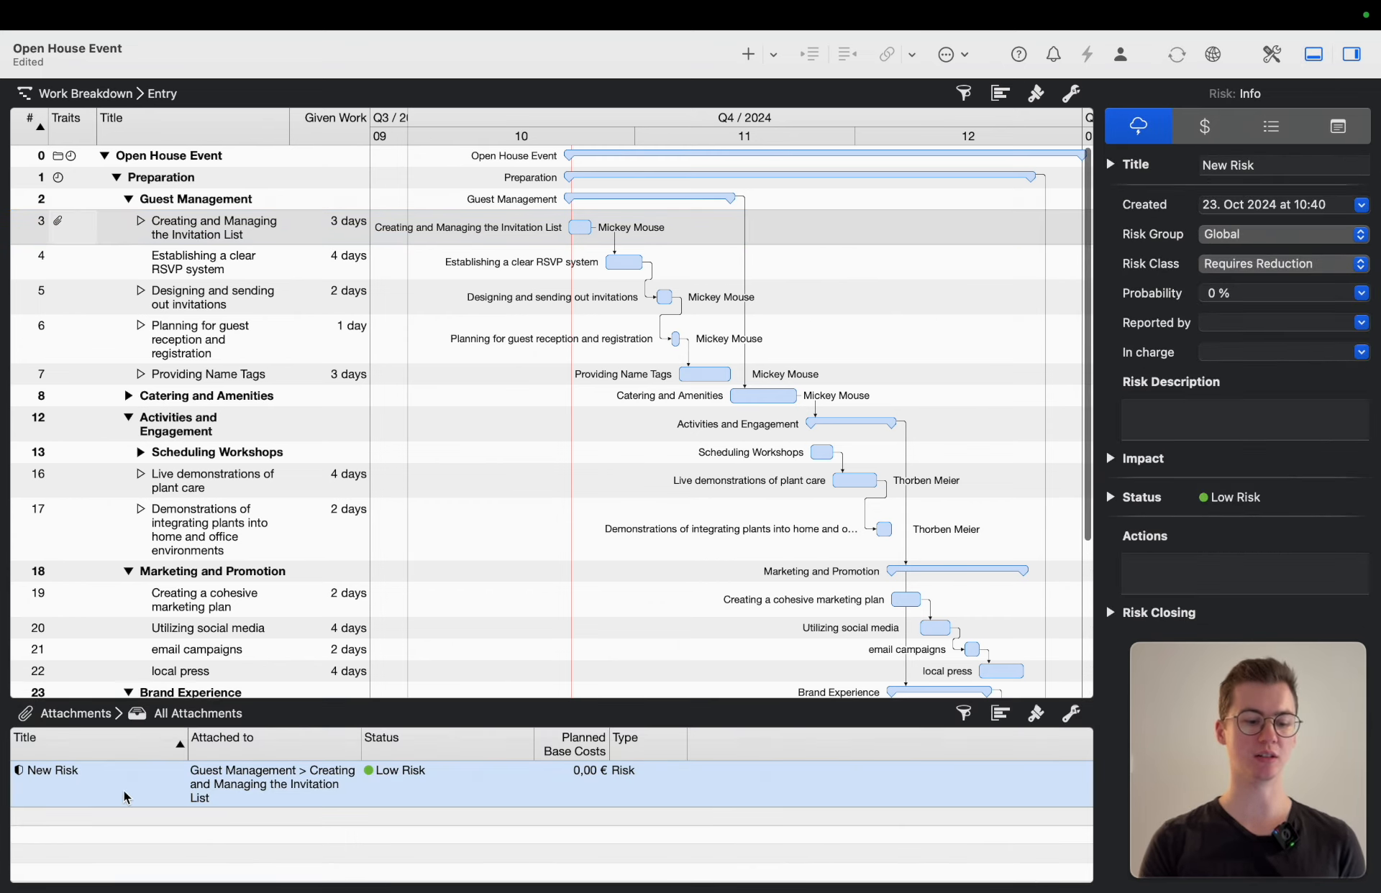
{"action": "left_click", "coordinate": [73, 781]}
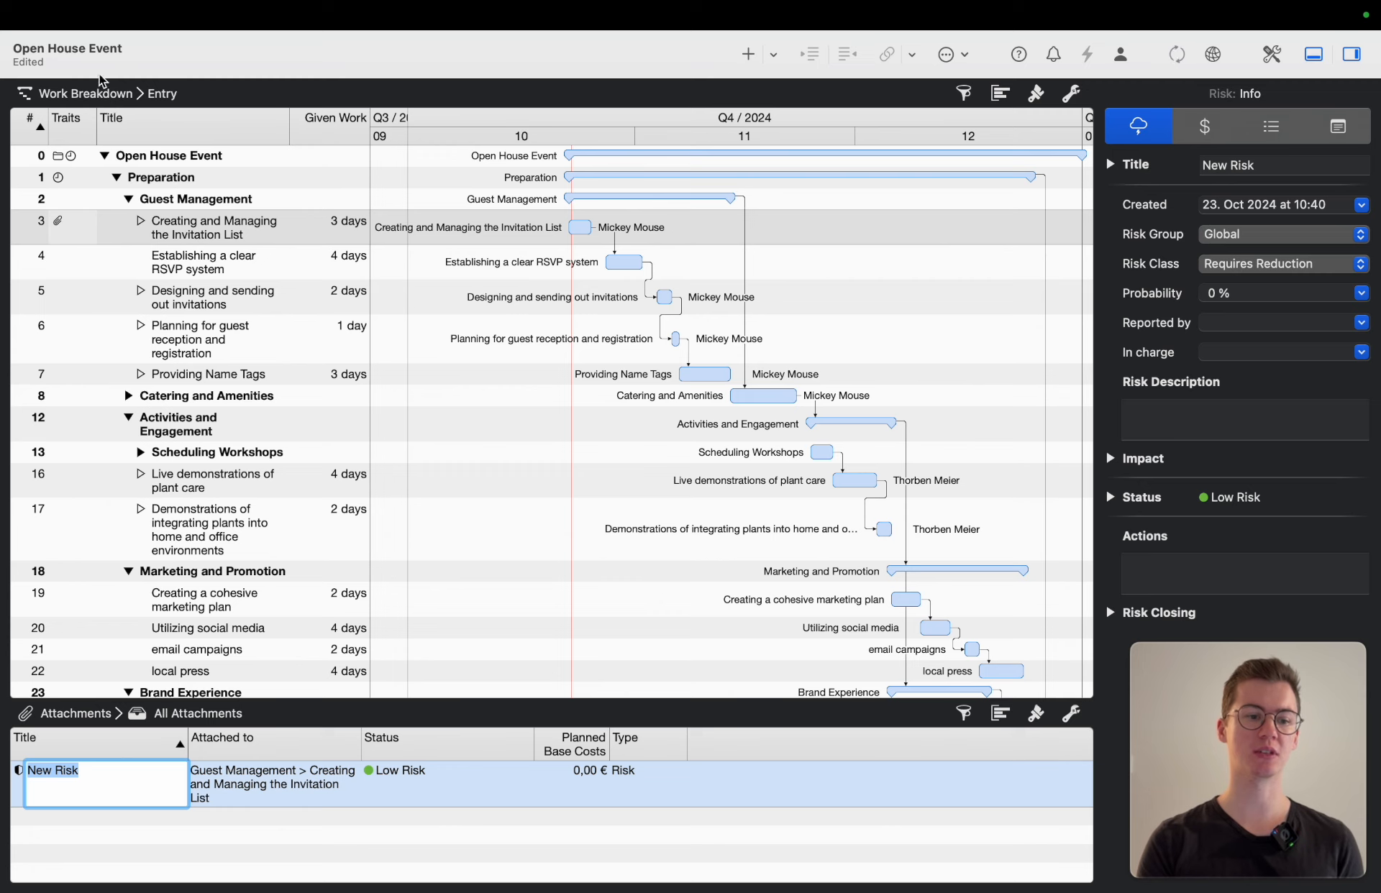
{"action": "left_click", "coordinate": [101, 100]}
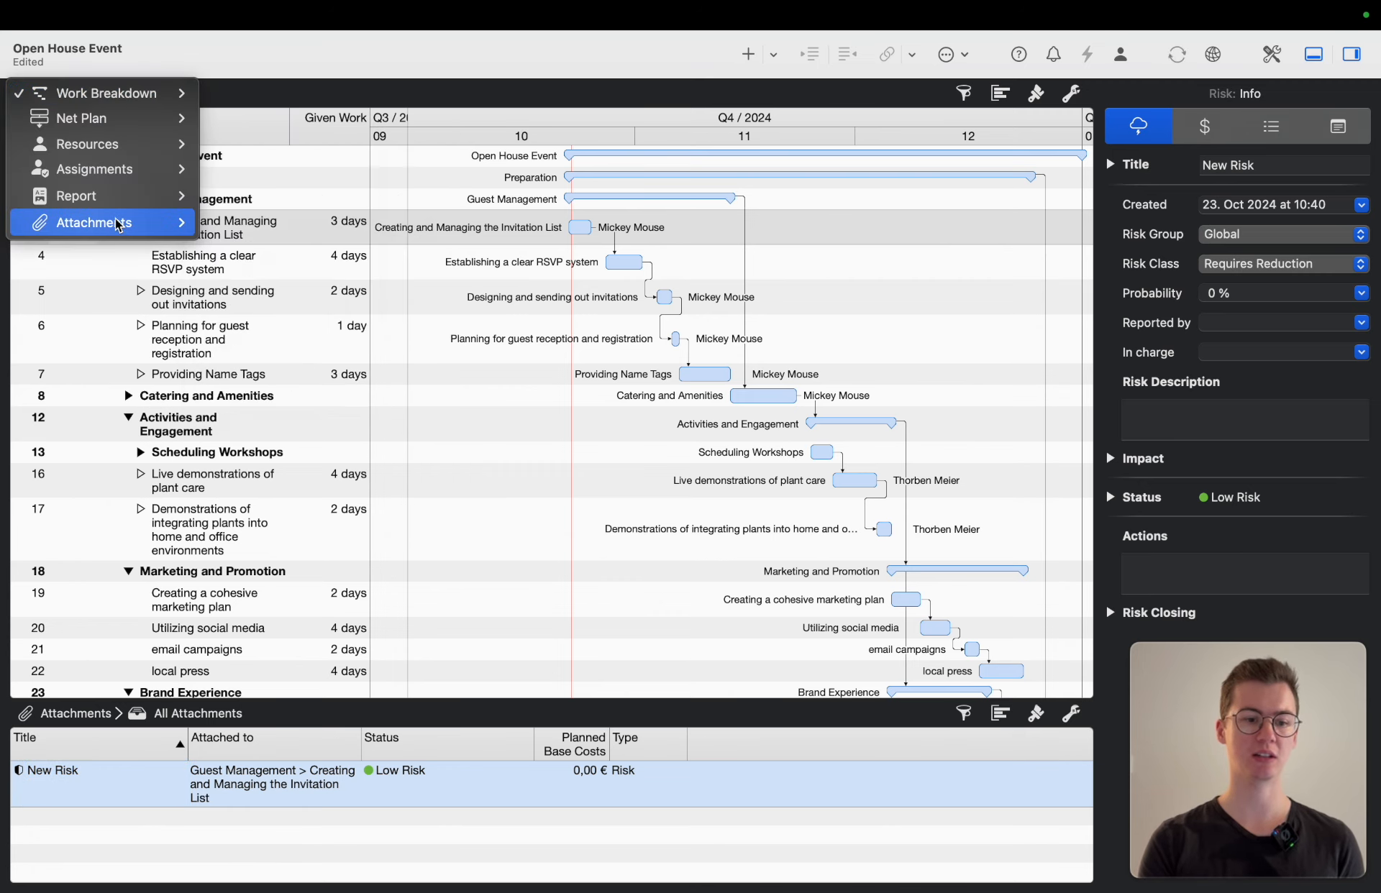
{"action": "mouse_move", "coordinate": [118, 225]}
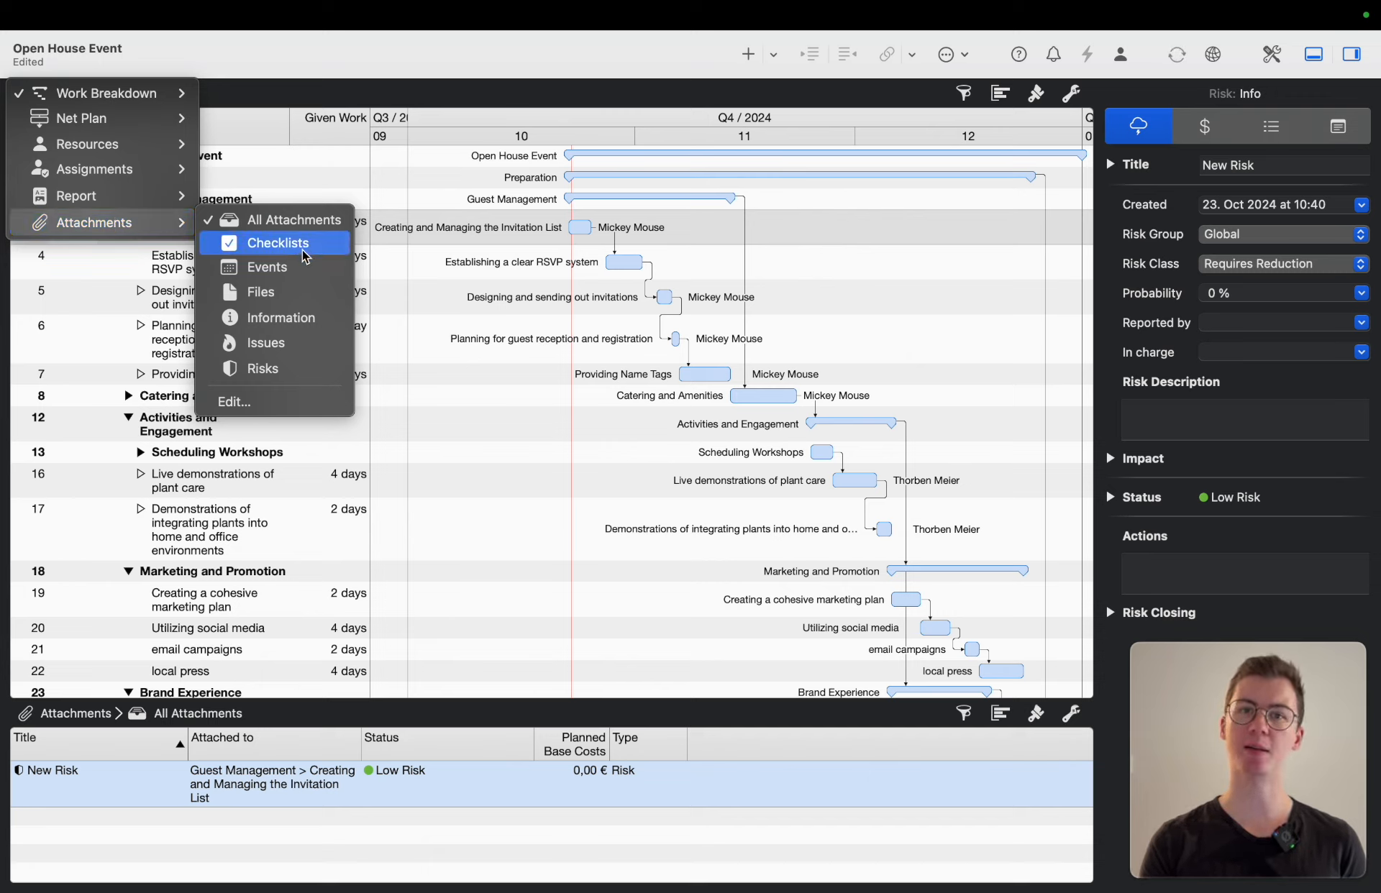
{"action": "key", "text": "Escape"}
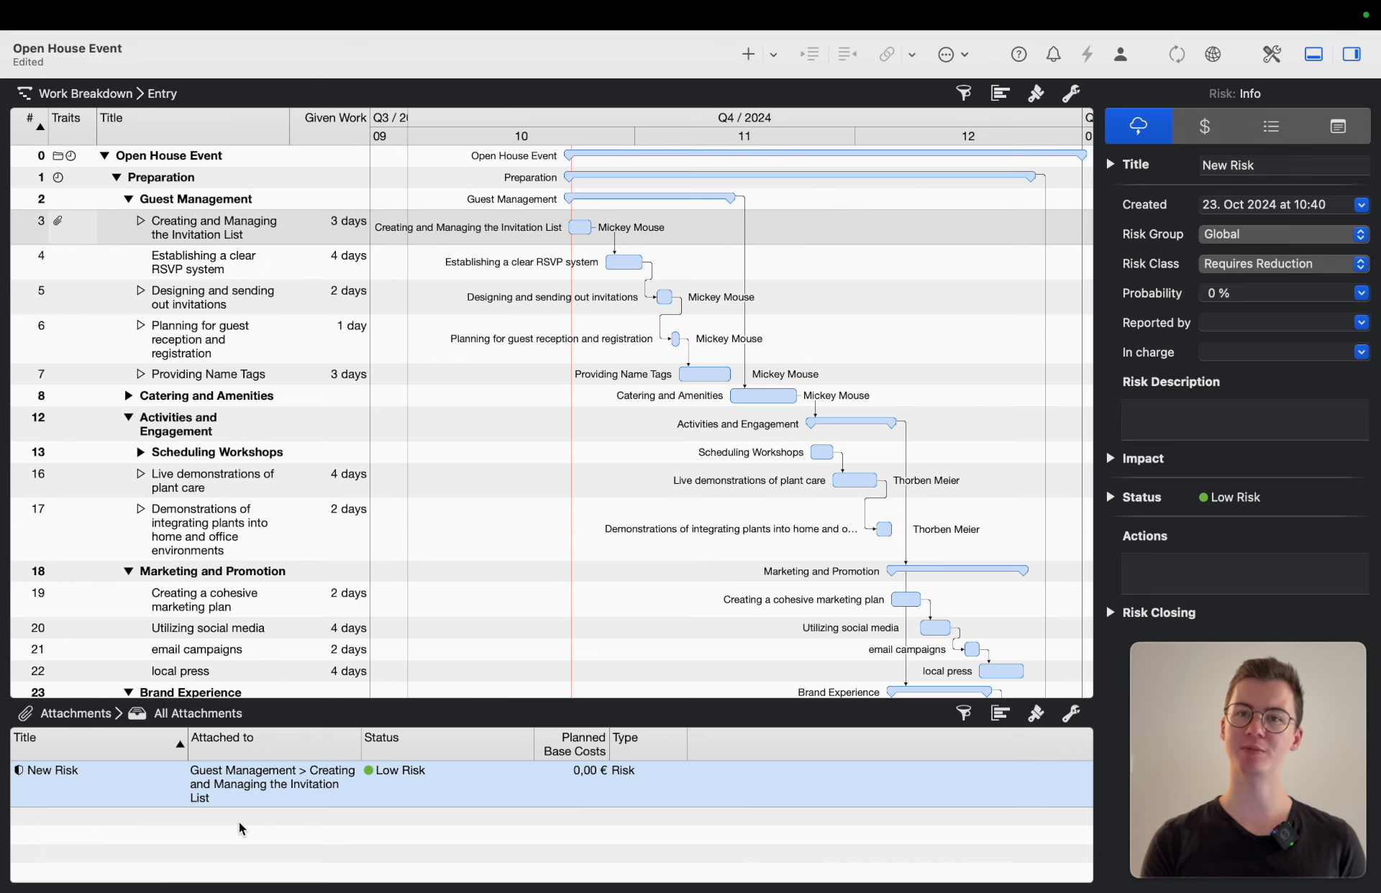
- Switch the details view below the plan to the Work Breakdown Entry view
{"action": "left_click", "coordinate": [72, 714]}
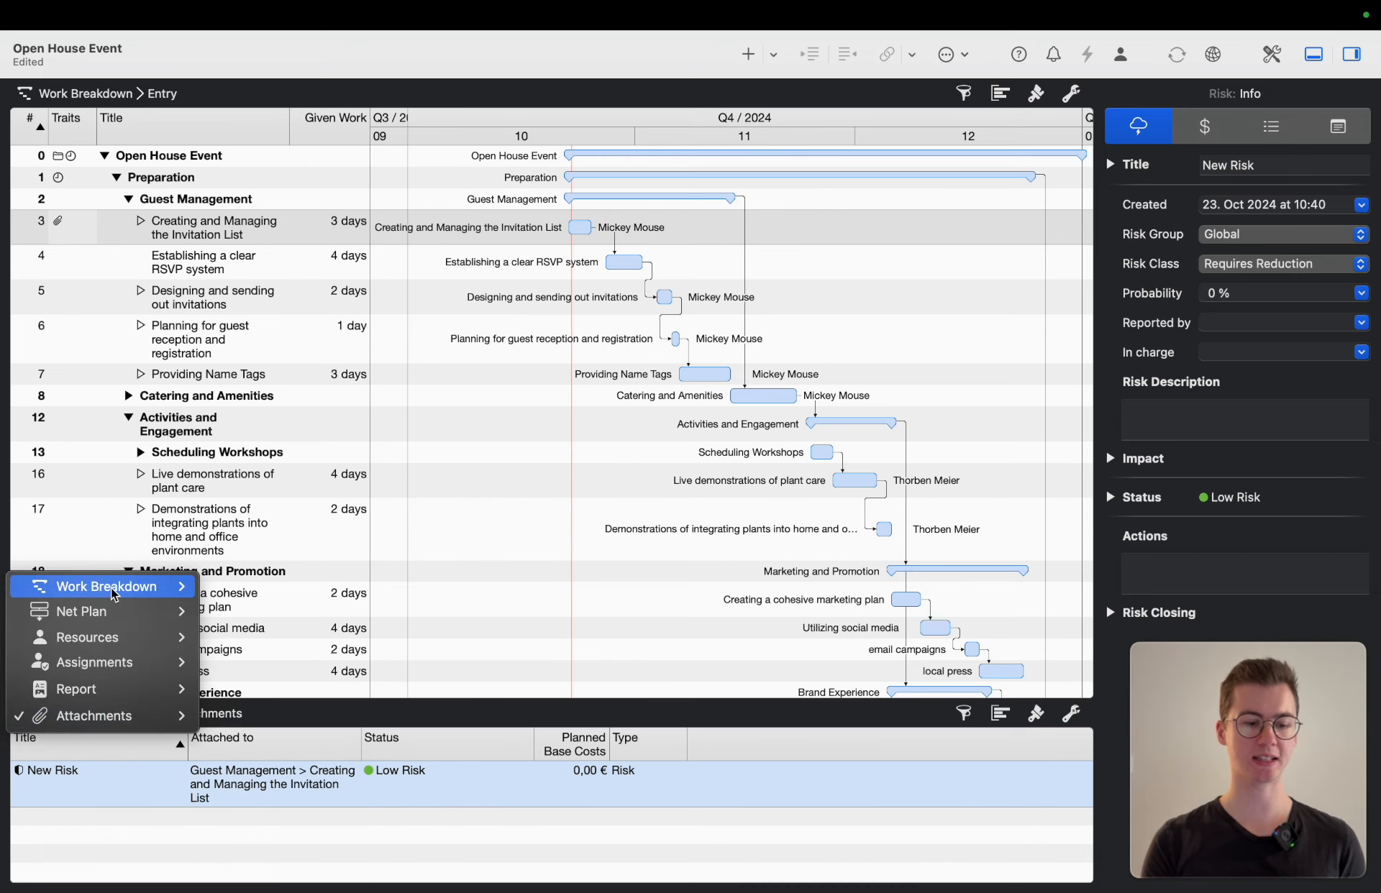
{"action": "mouse_move", "coordinate": [115, 594]}
{"action": "left_click", "coordinate": [283, 650]}
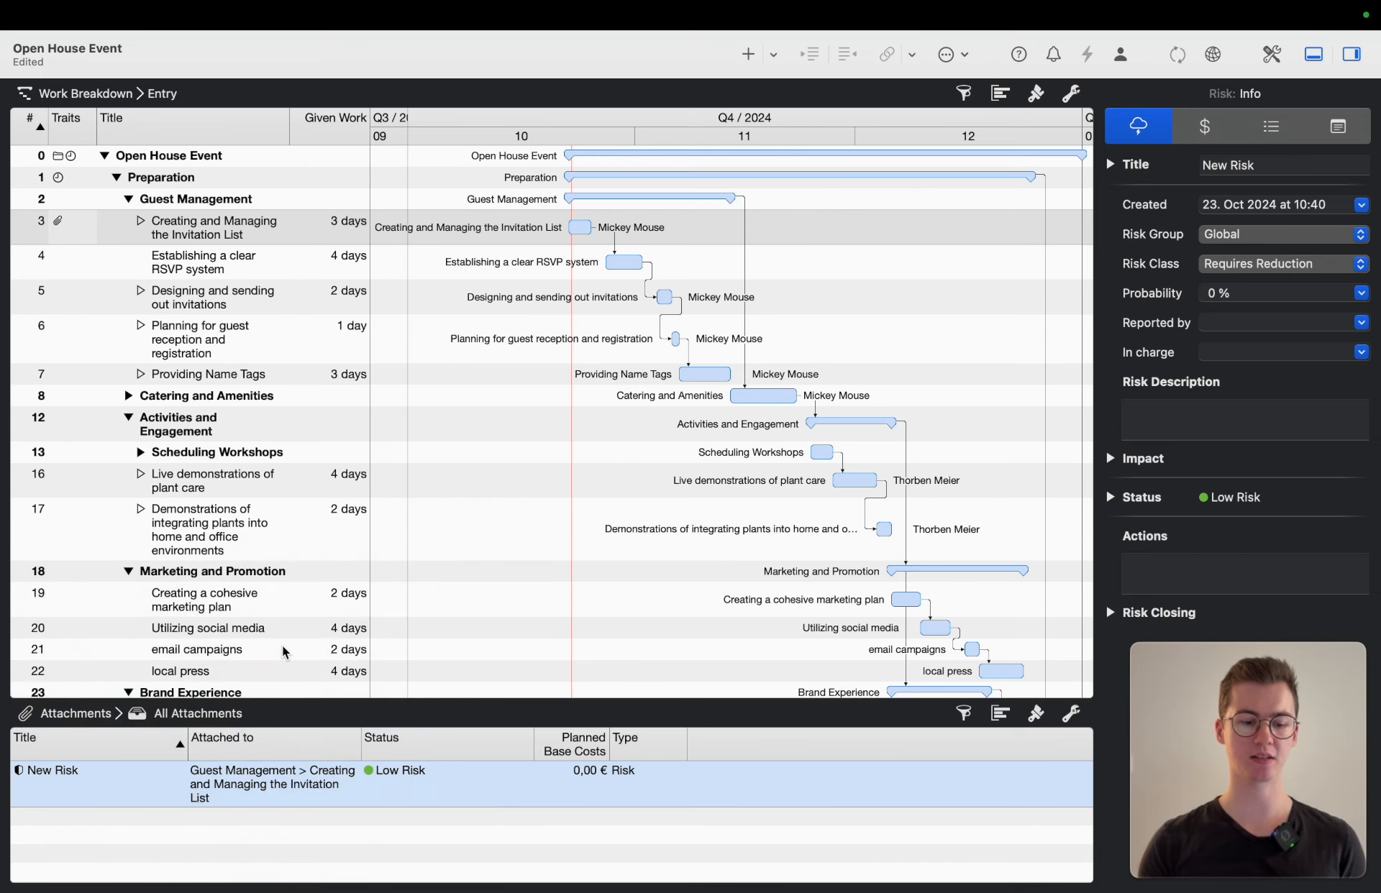
{"action": "scroll", "coordinate": [529, 808], "scroll_direction": "left", "scroll_amount": 2}
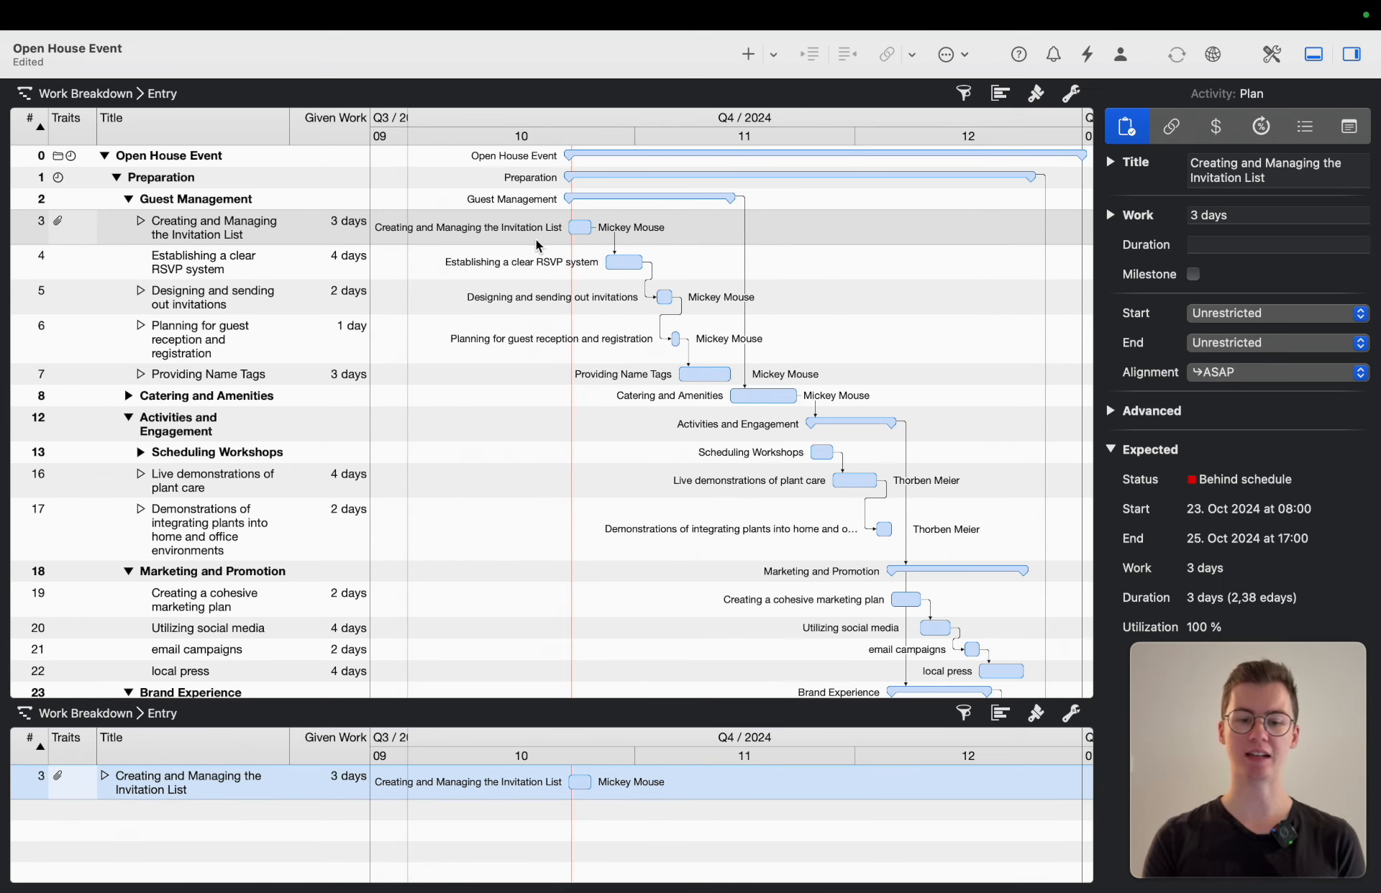
- Switch the details view below the plan back to All Attachments
{"action": "left_click", "coordinate": [92, 718]}
{"action": "mouse_move", "coordinate": [92, 721]}
{"action": "mouse_move", "coordinate": [101, 841]}
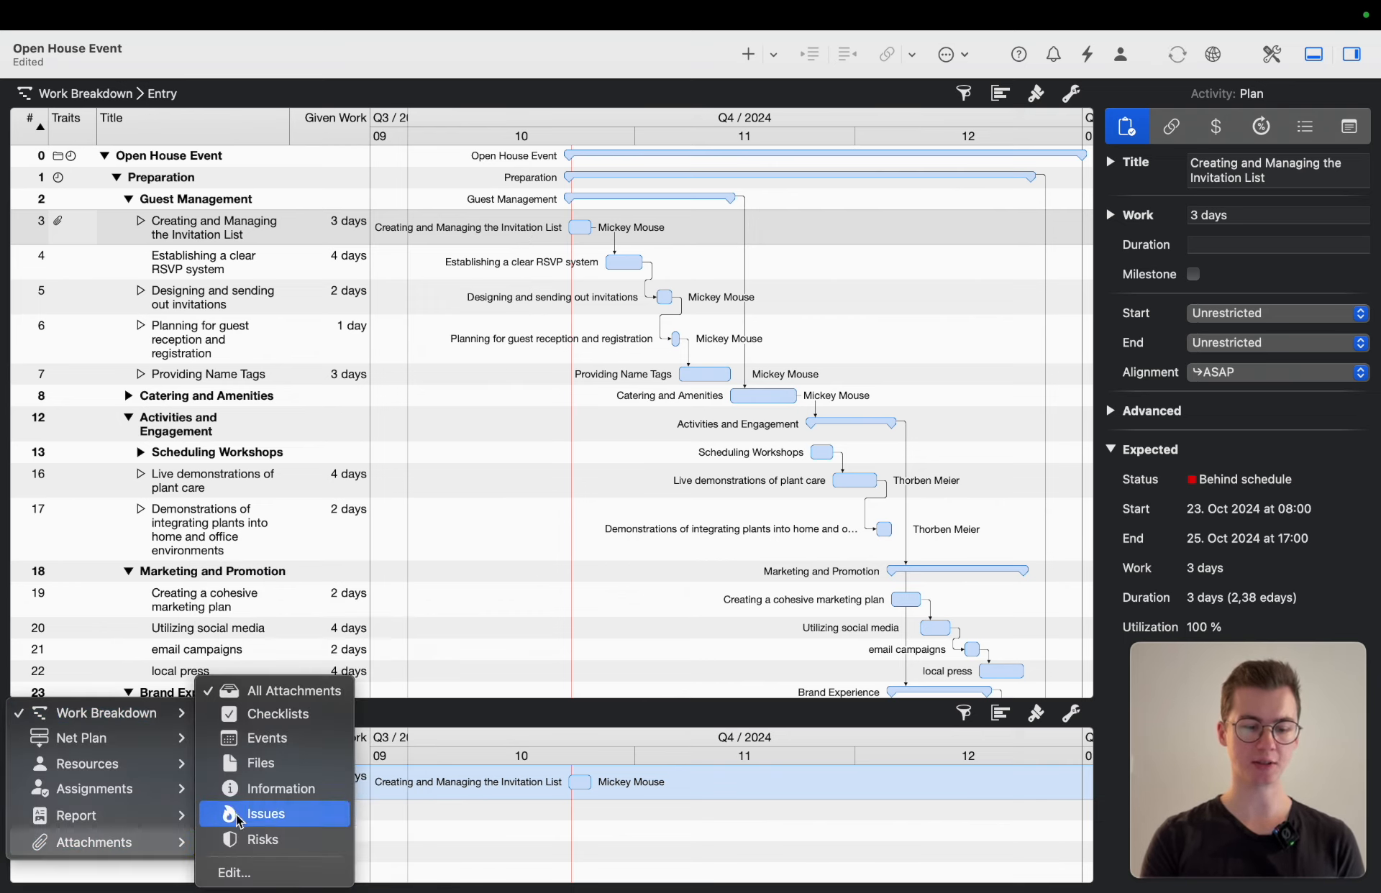
{"action": "left_click", "coordinate": [321, 698]}
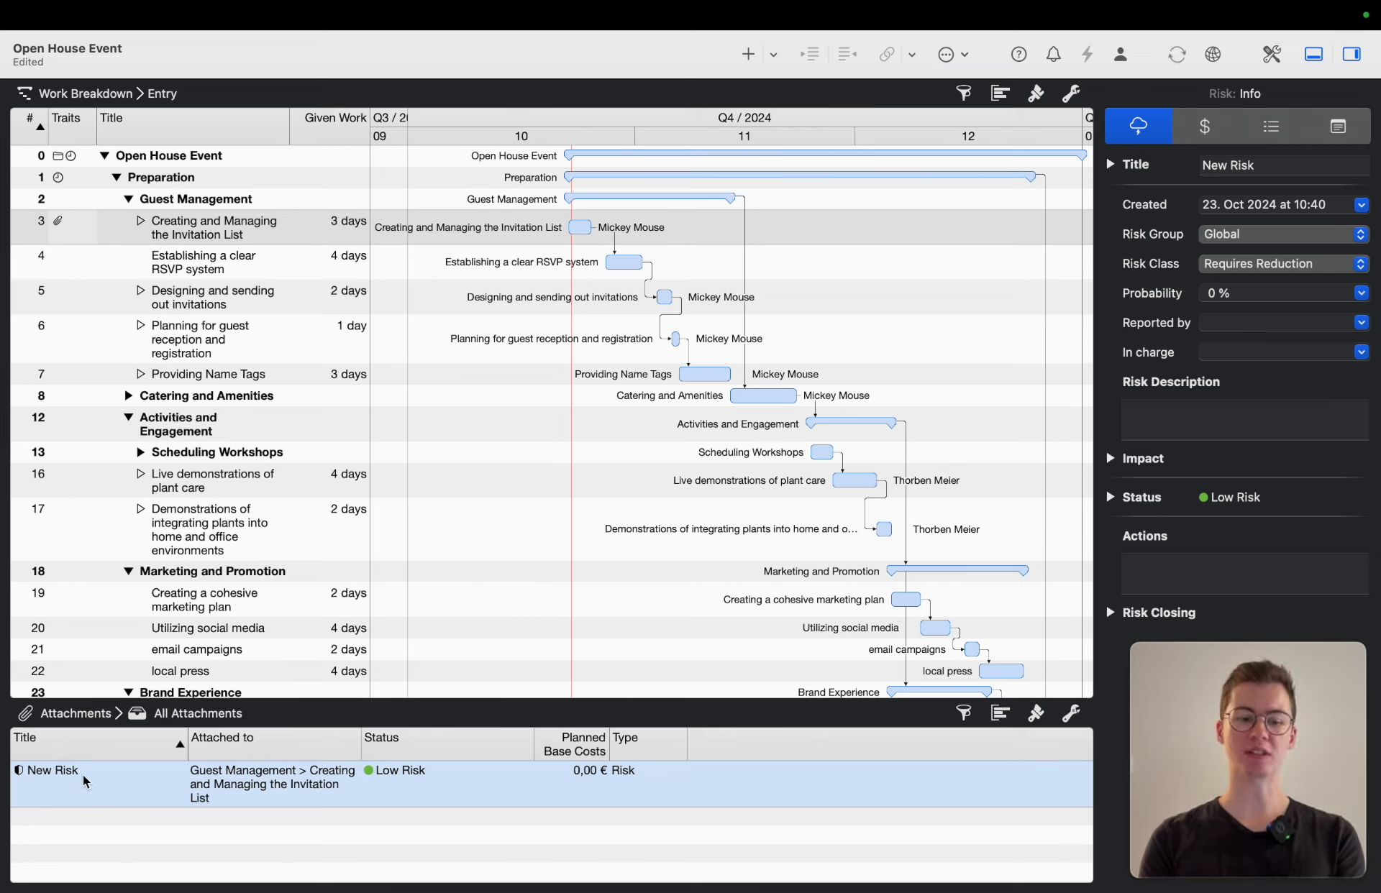
- Rename the new risk as "Forget to invite someone important"
{"action": "left_click", "coordinate": [82, 776]}
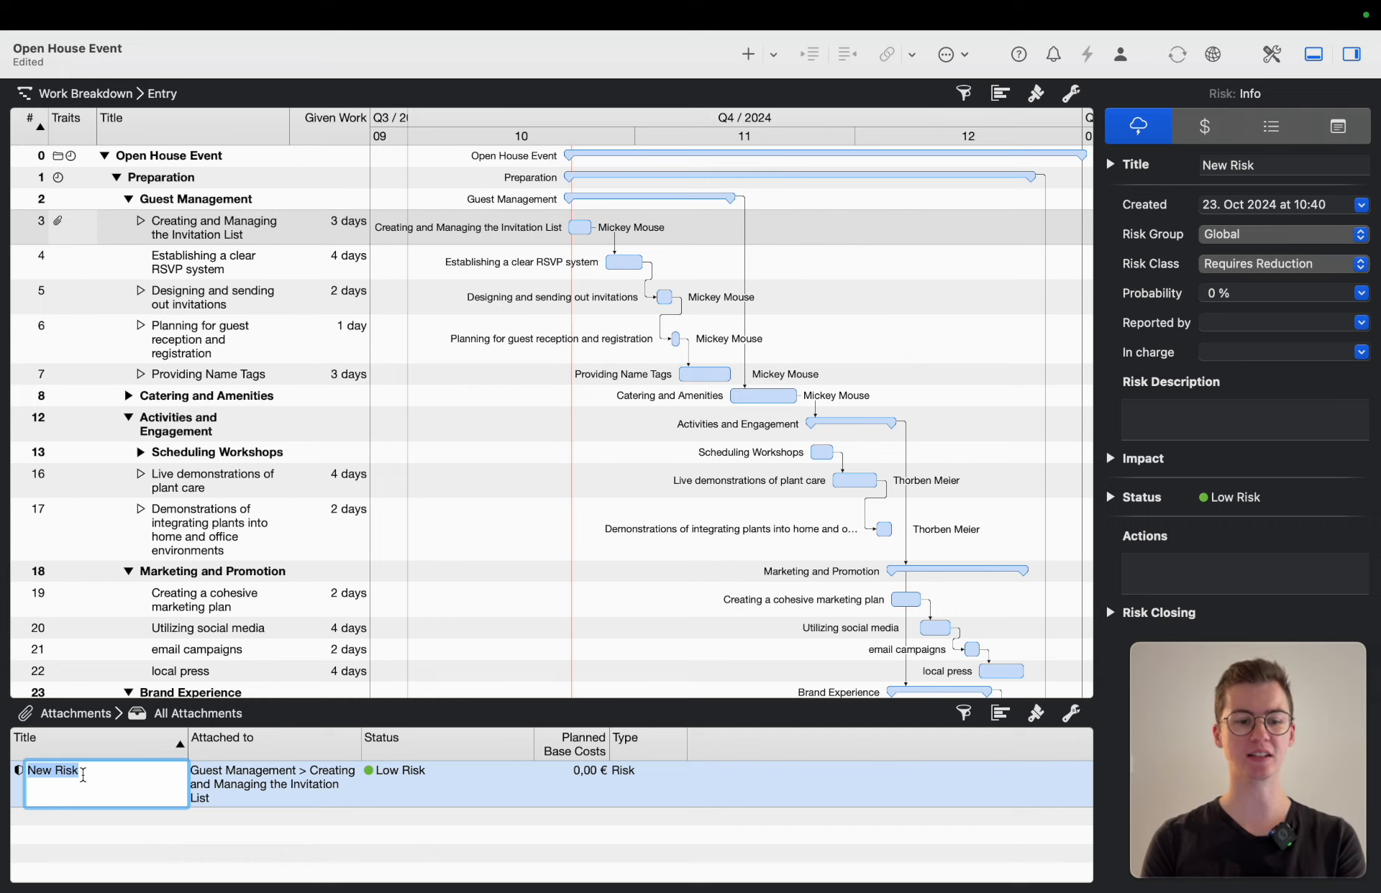
{"action": "key", "text": "shift"}
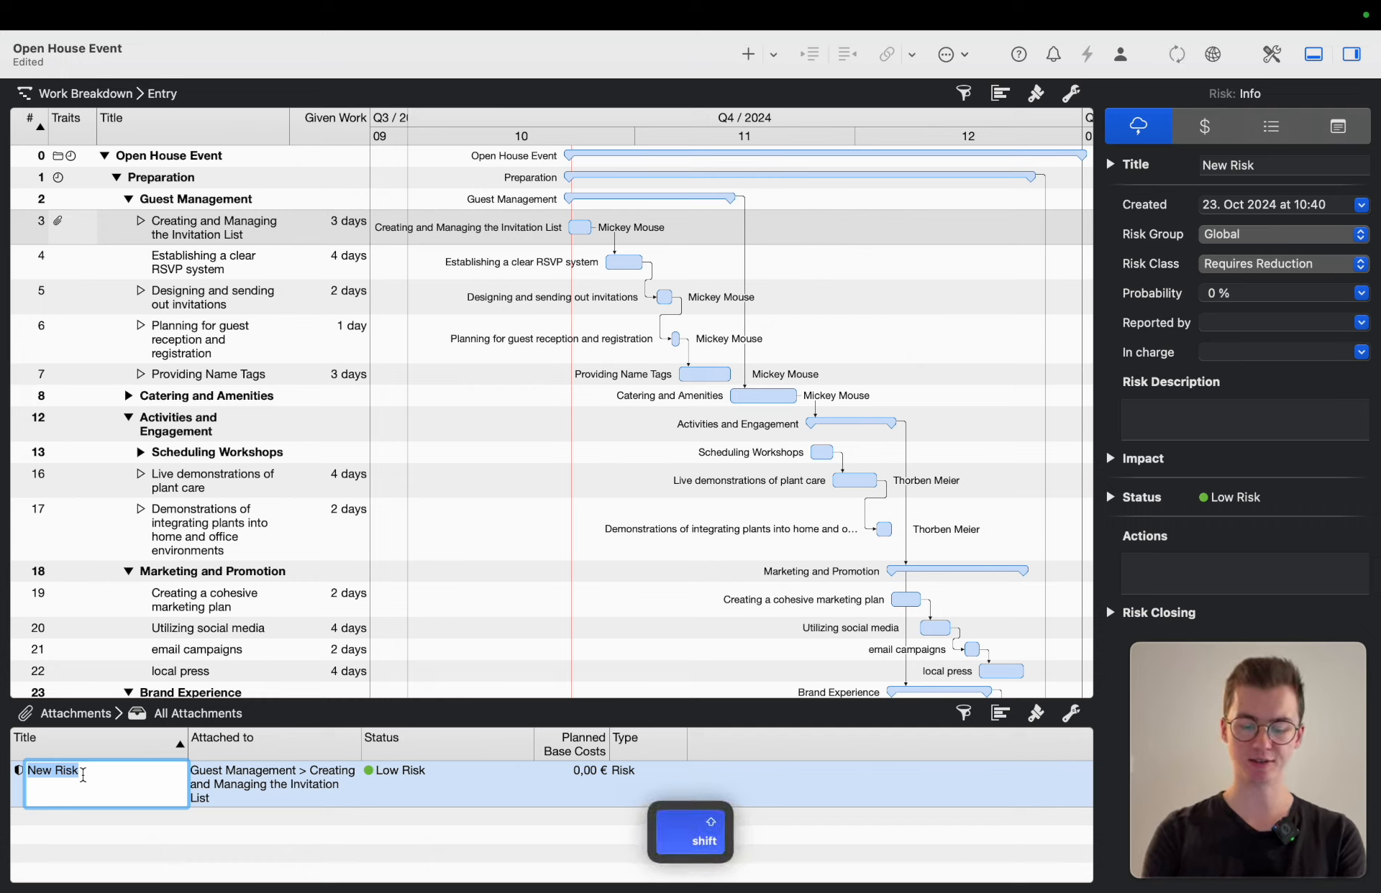
{"action": "type", "text": "Forget"}
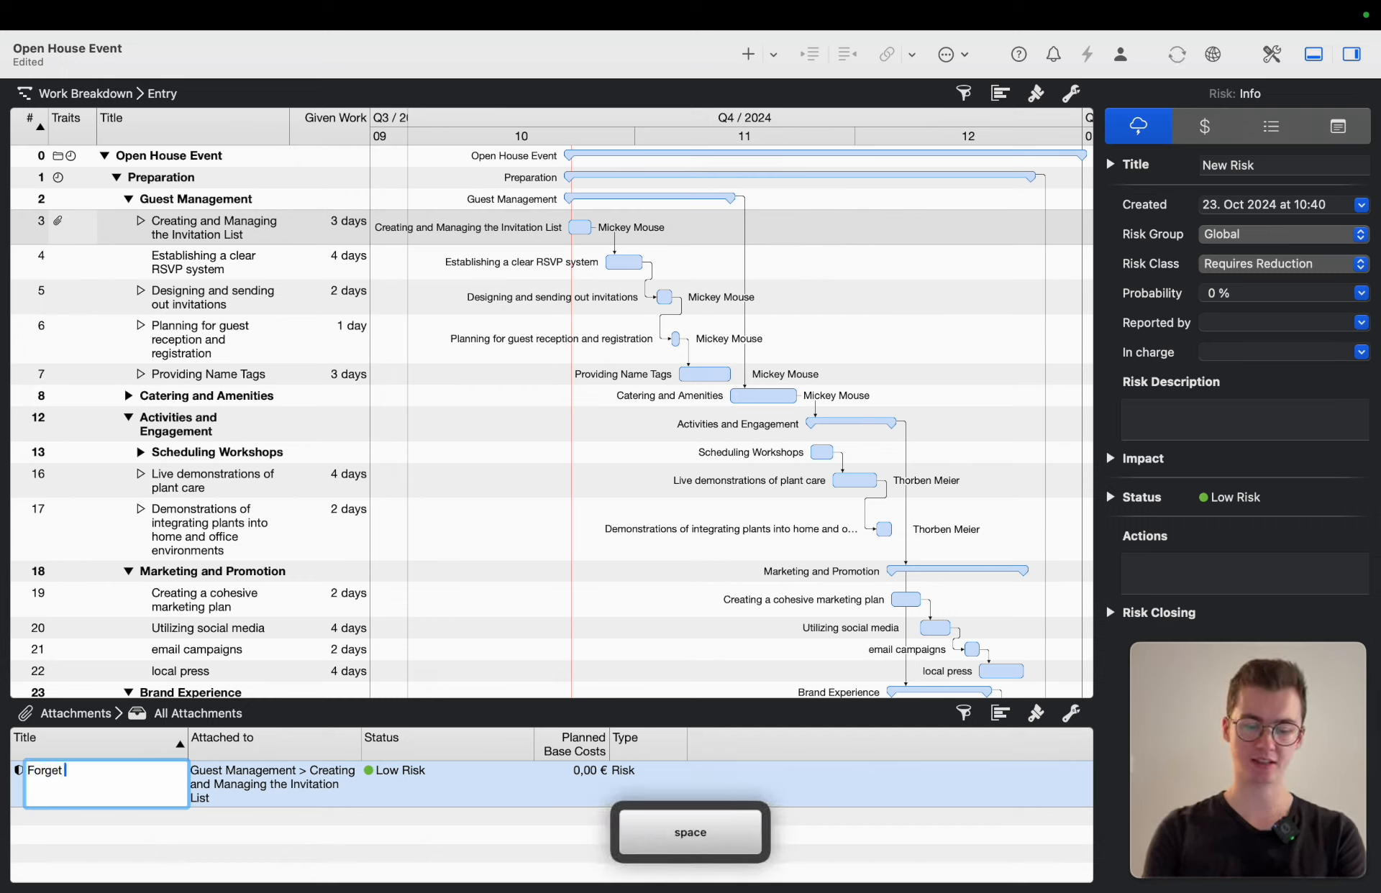
{"action": "type", "text": " to invite someo"}
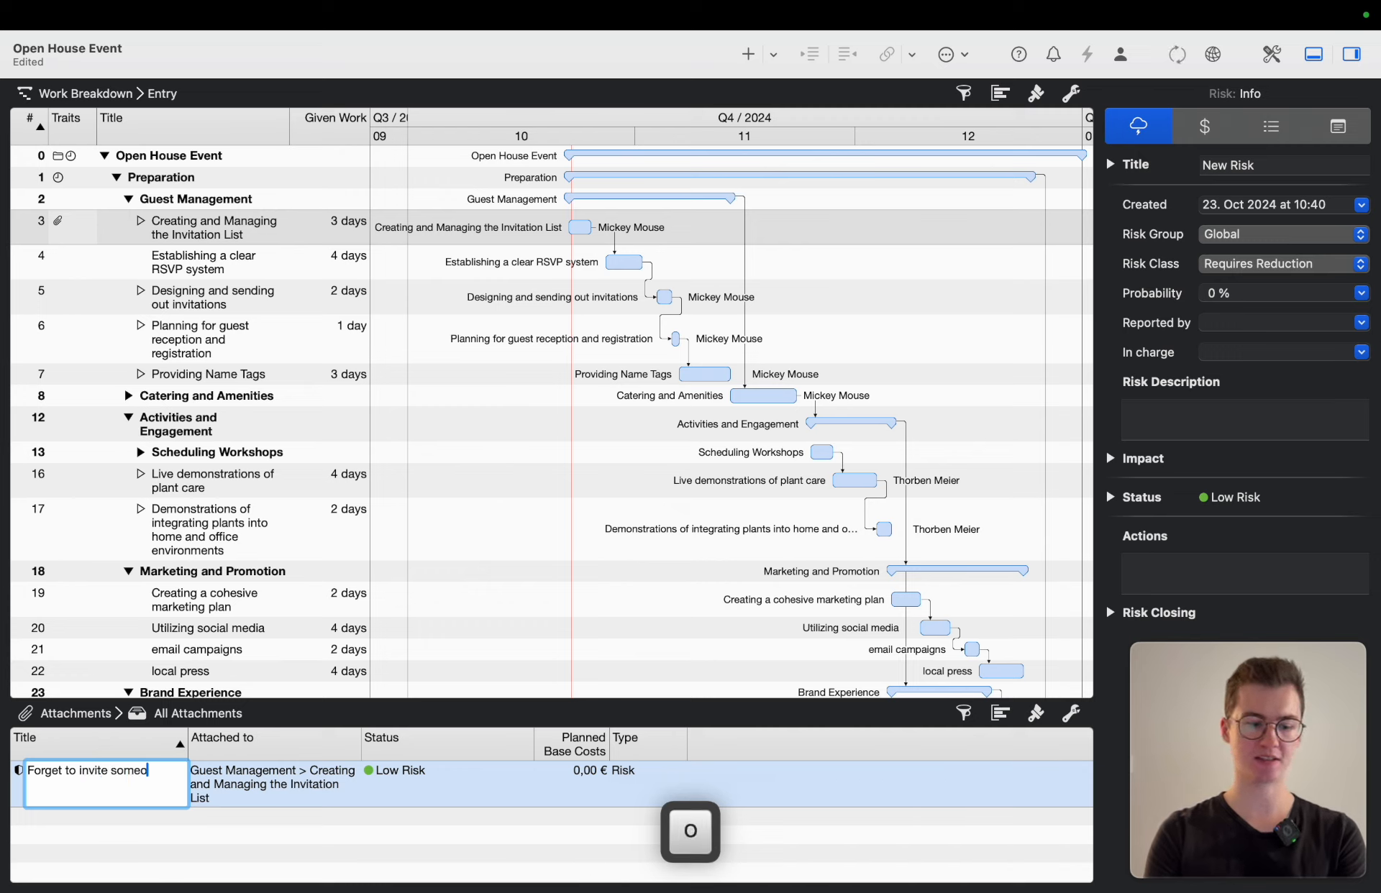
{"action": "type", "text": "ne important"}
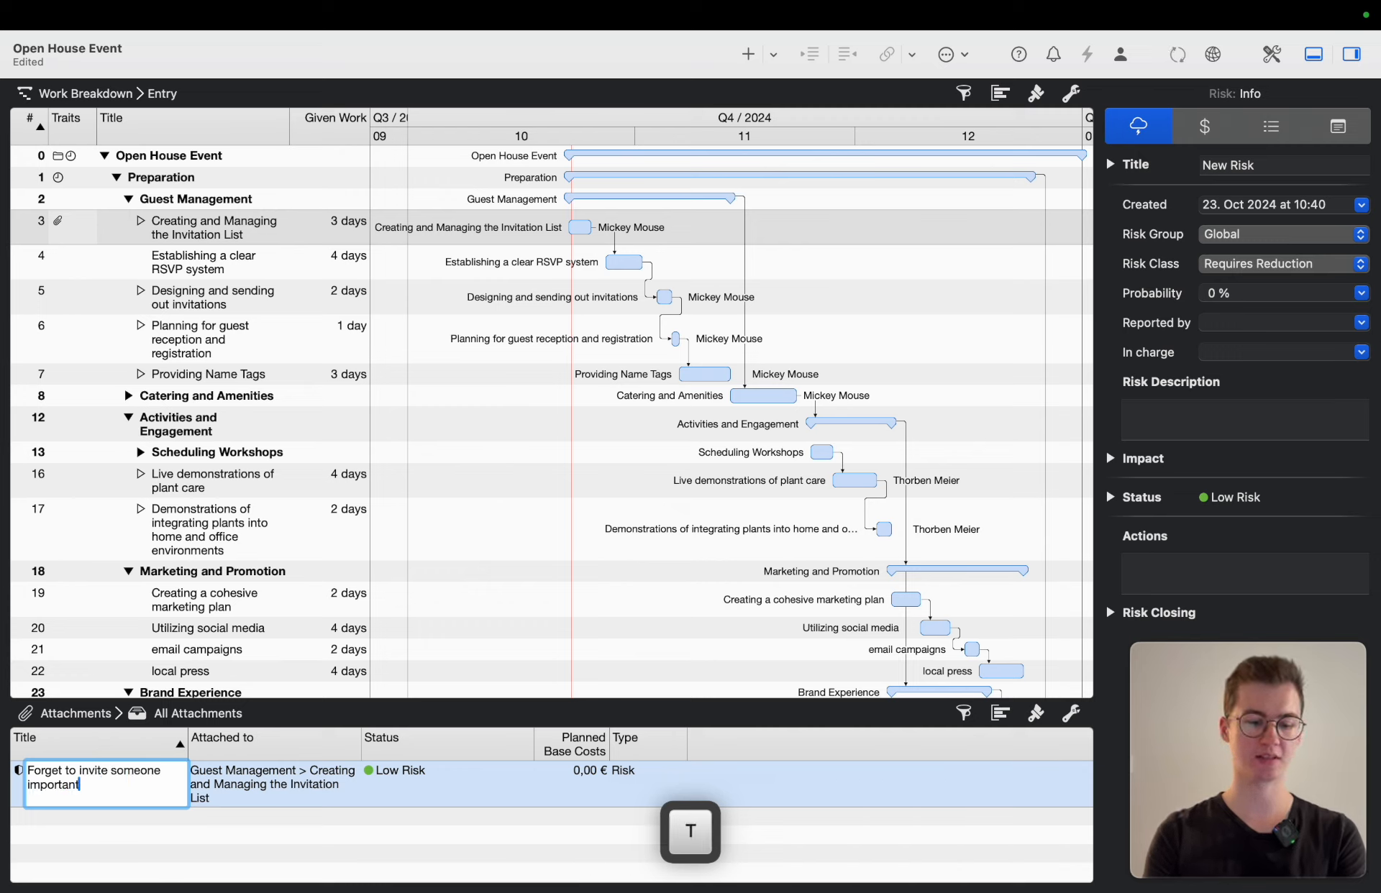
{"action": "key", "text": "Return"}
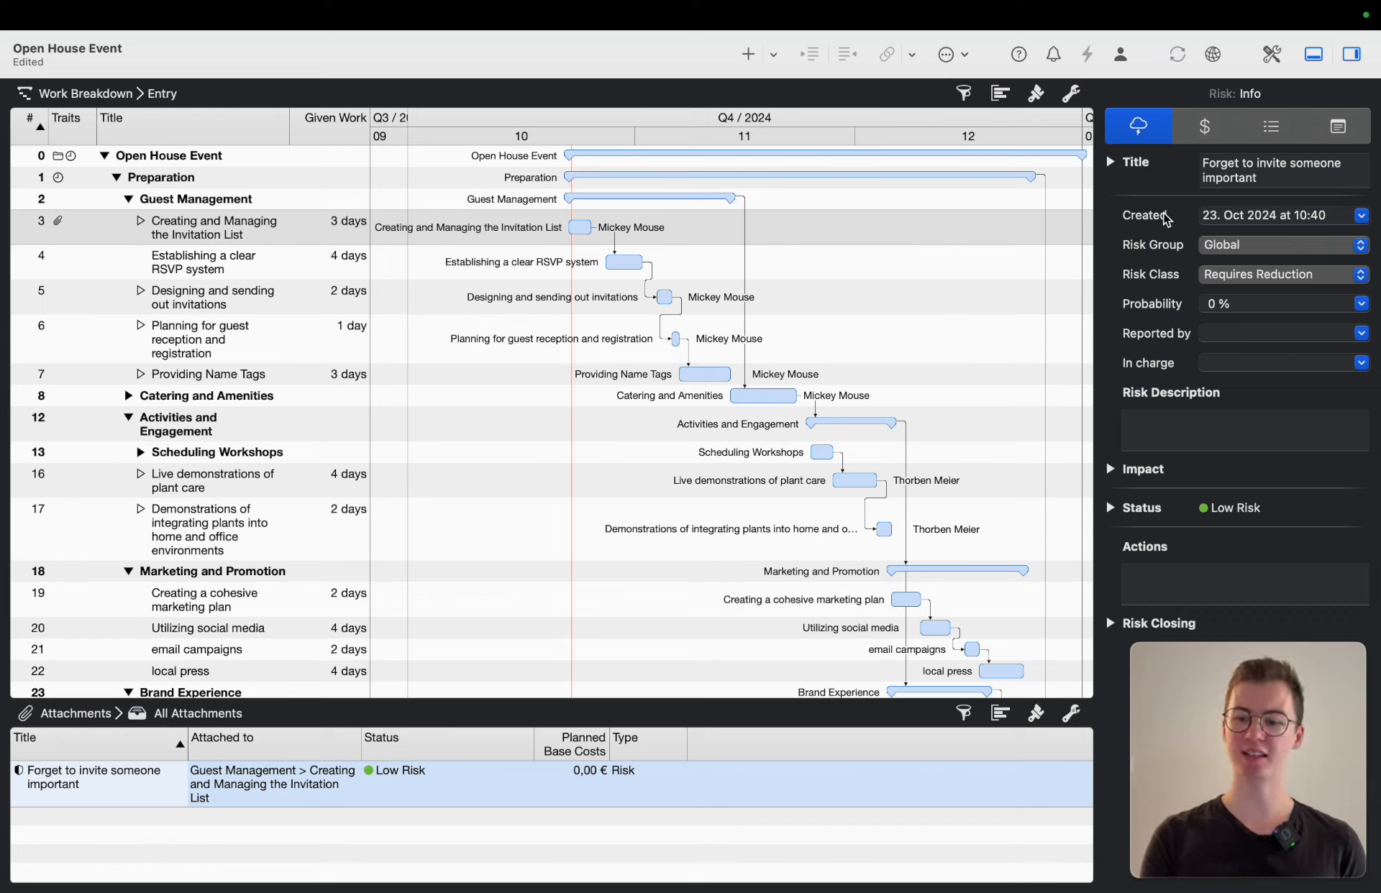
- Review the risk's class options, the available reporters and the description field without changing them
{"action": "left_click", "coordinate": [1226, 276]}
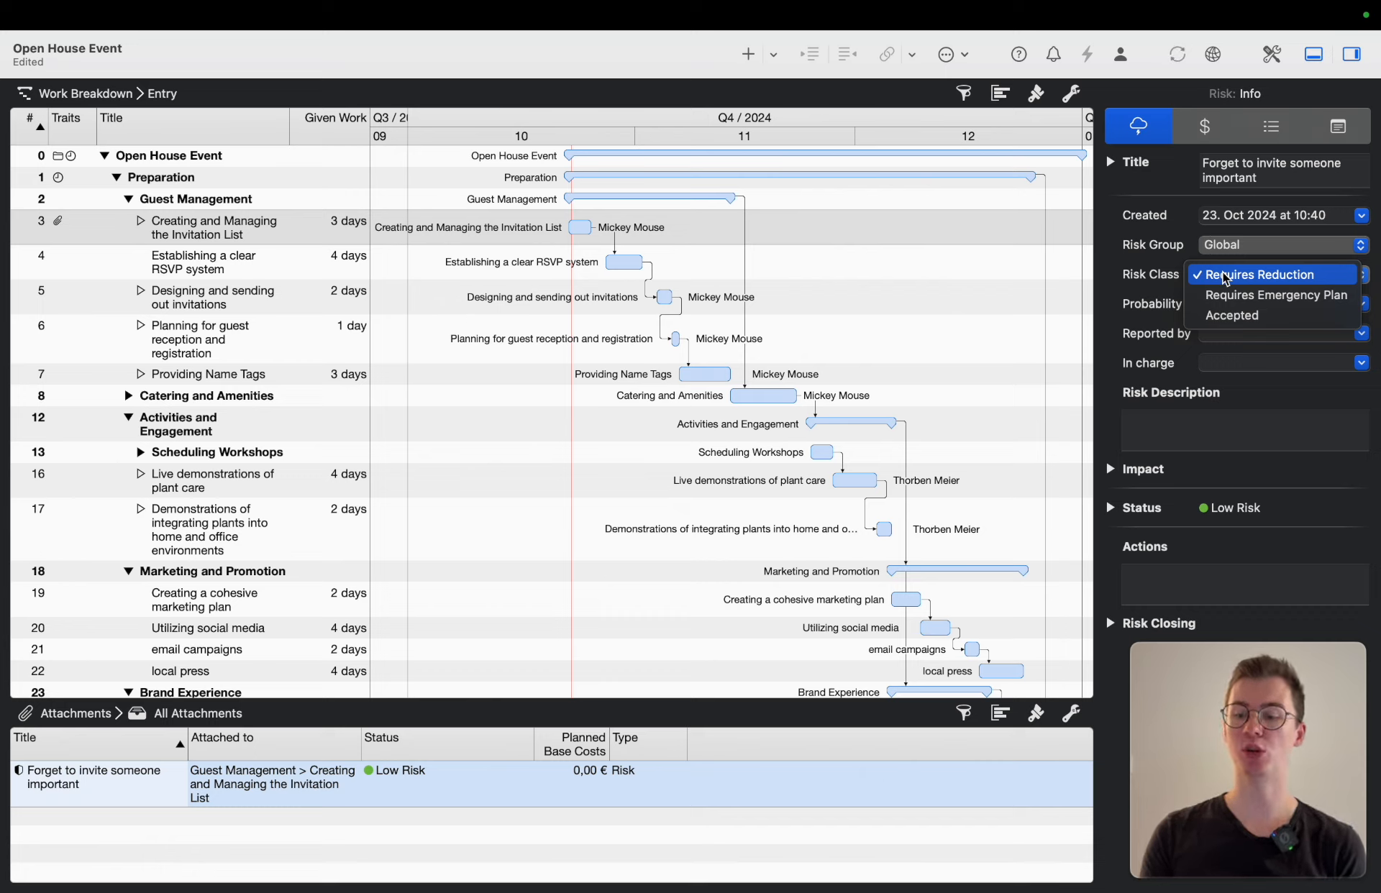
{"action": "left_click", "coordinate": [1156, 279]}
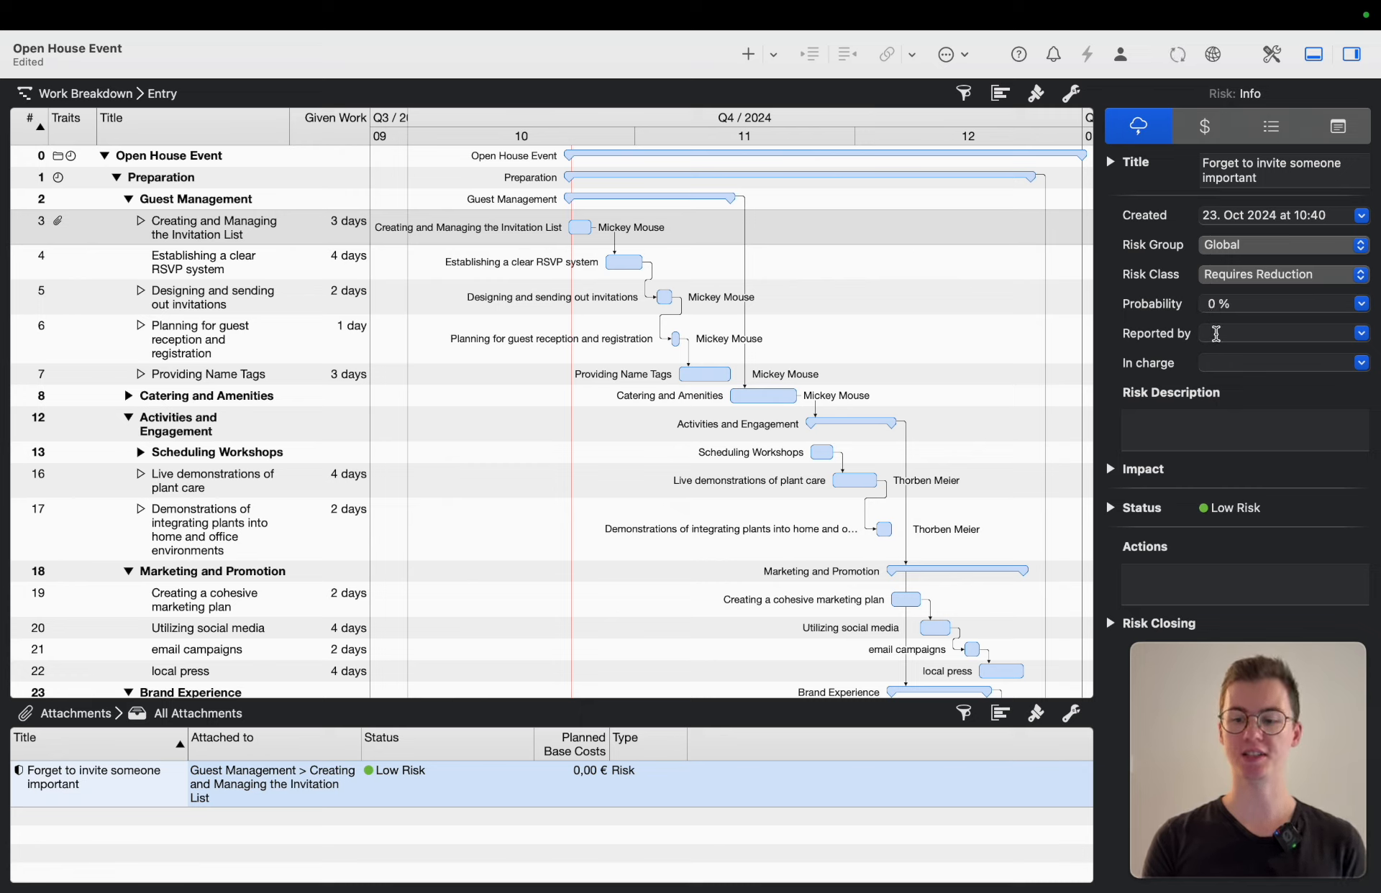
{"action": "left_click", "coordinate": [1362, 333]}
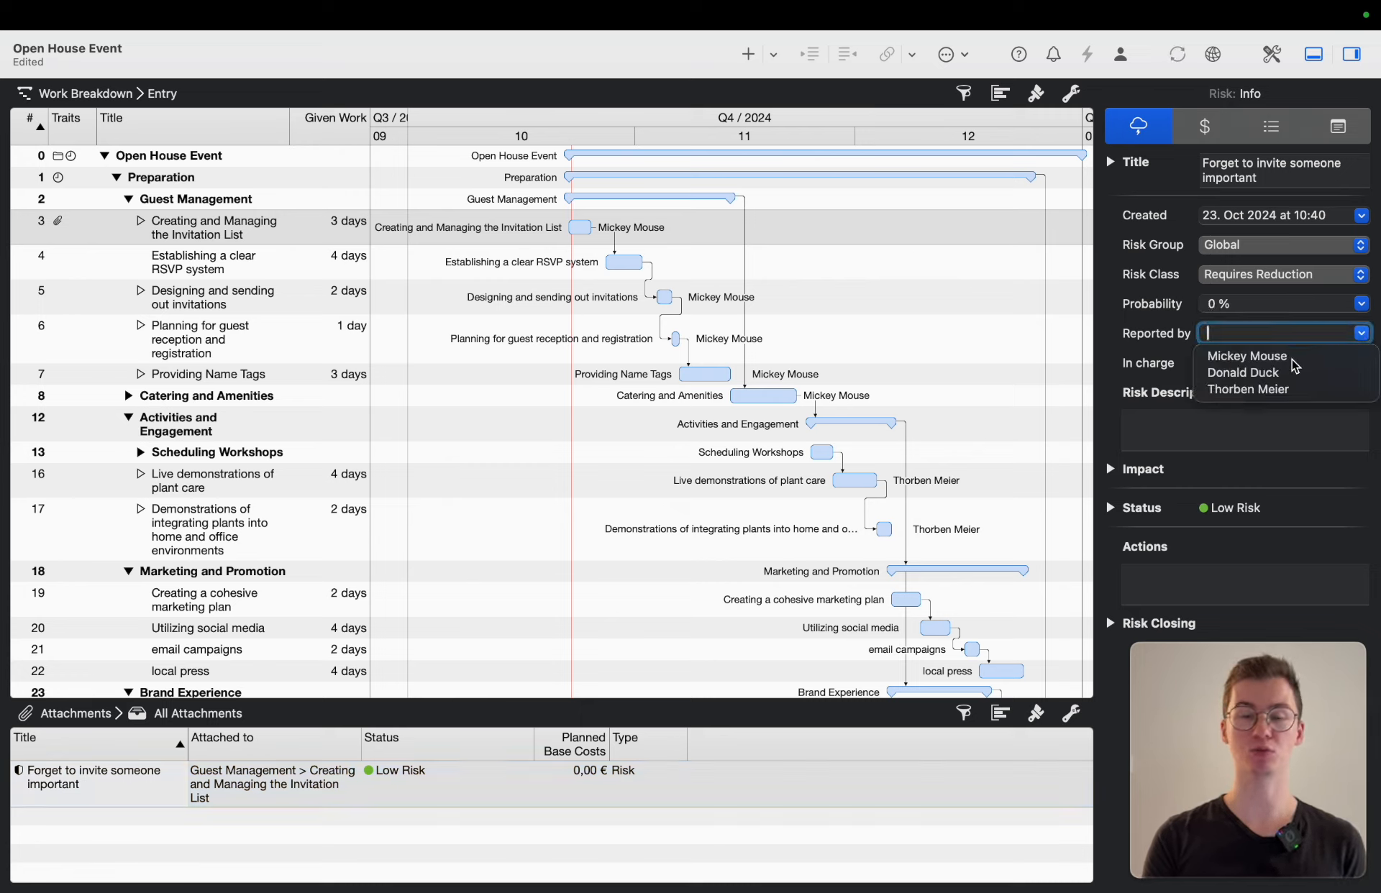
{"action": "left_click", "coordinate": [1153, 338]}
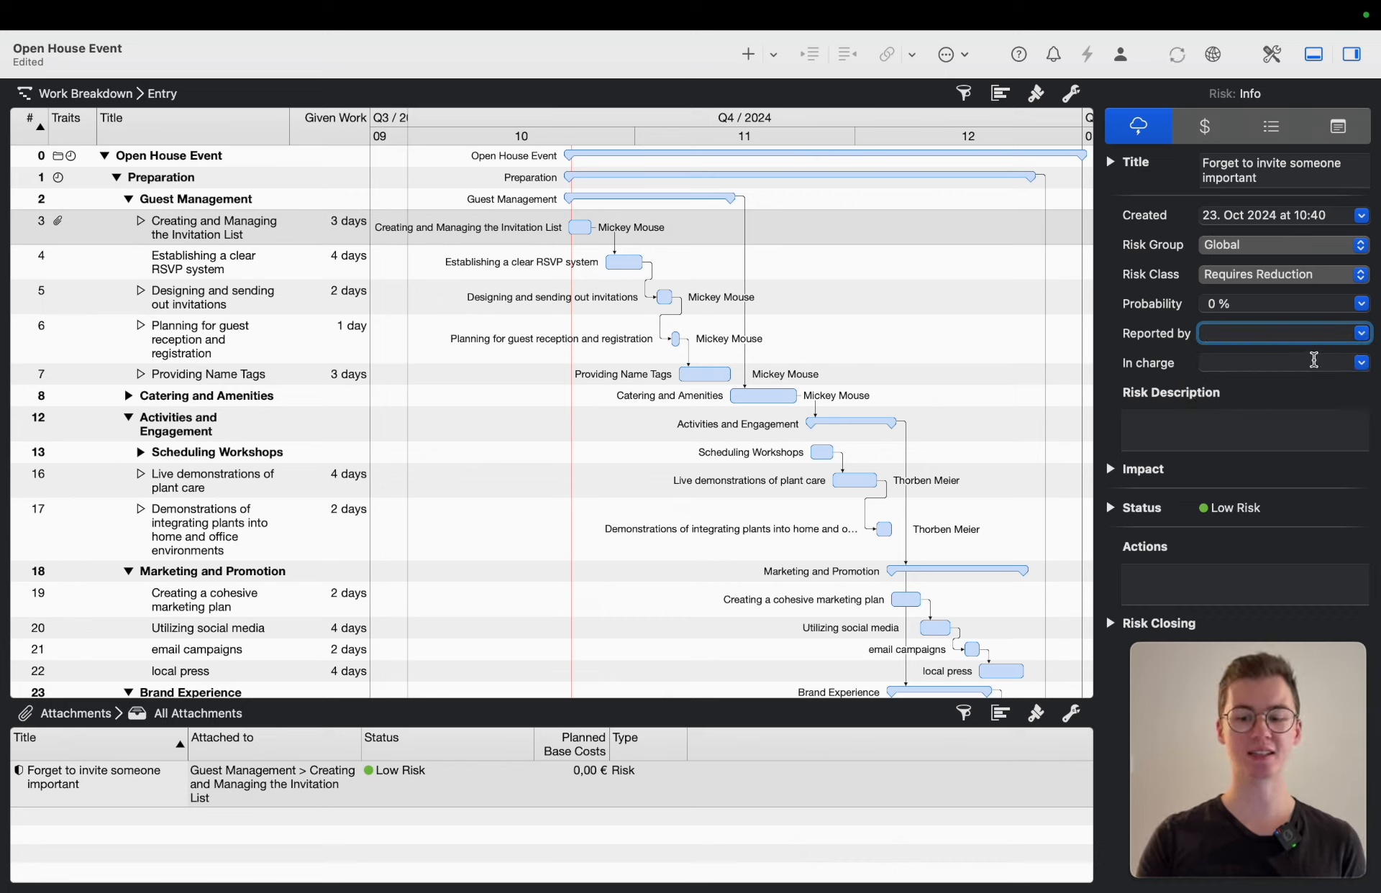
{"action": "left_click", "coordinate": [1212, 422]}
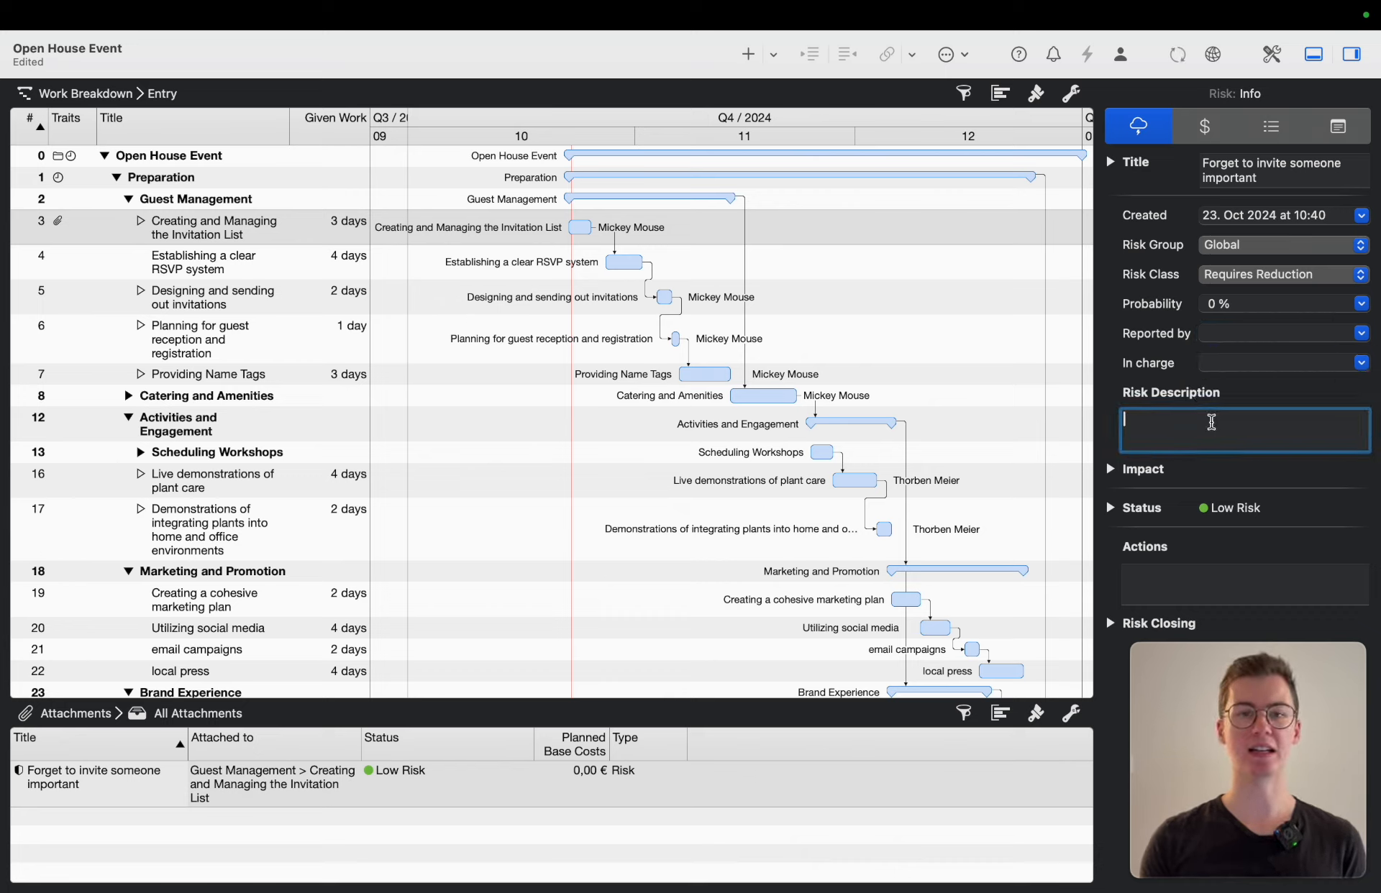
- Set the risk's impact to "Important areas affected" for scope and "2-5% cost increase" for costs
{"action": "left_click", "coordinate": [1111, 475]}
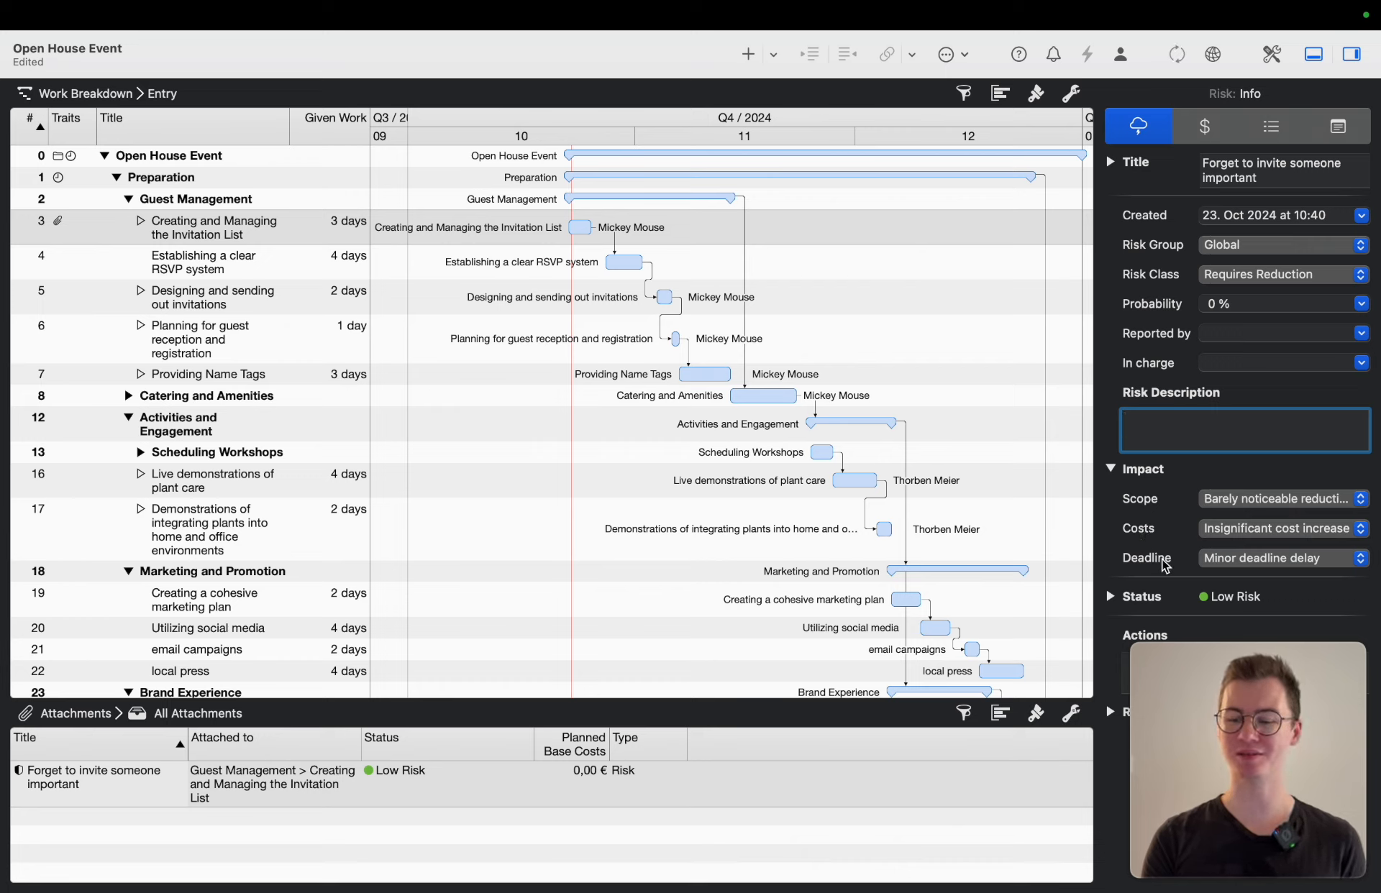
{"action": "left_click", "coordinate": [1250, 500]}
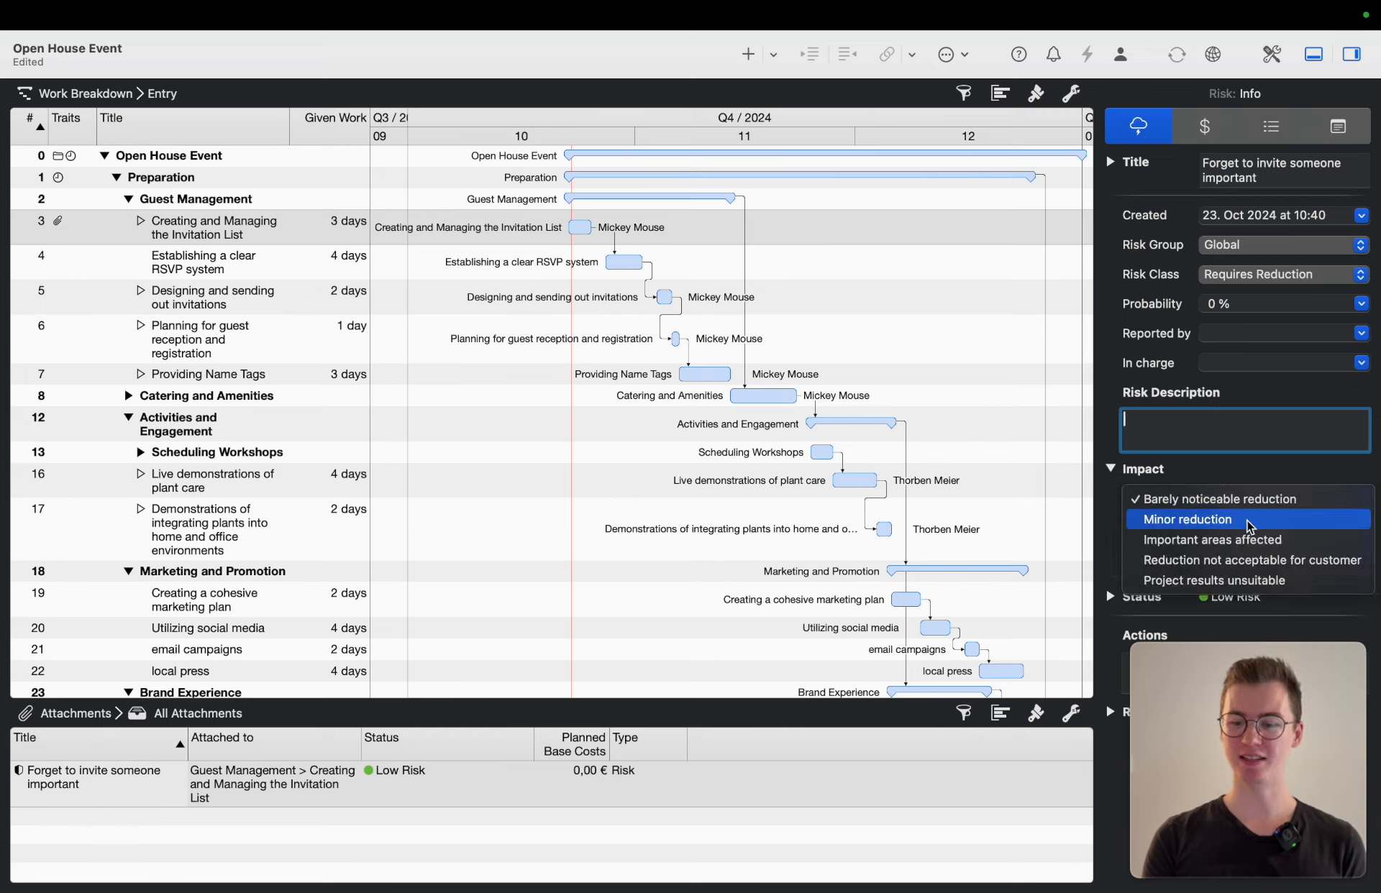
{"action": "left_click", "coordinate": [1252, 539]}
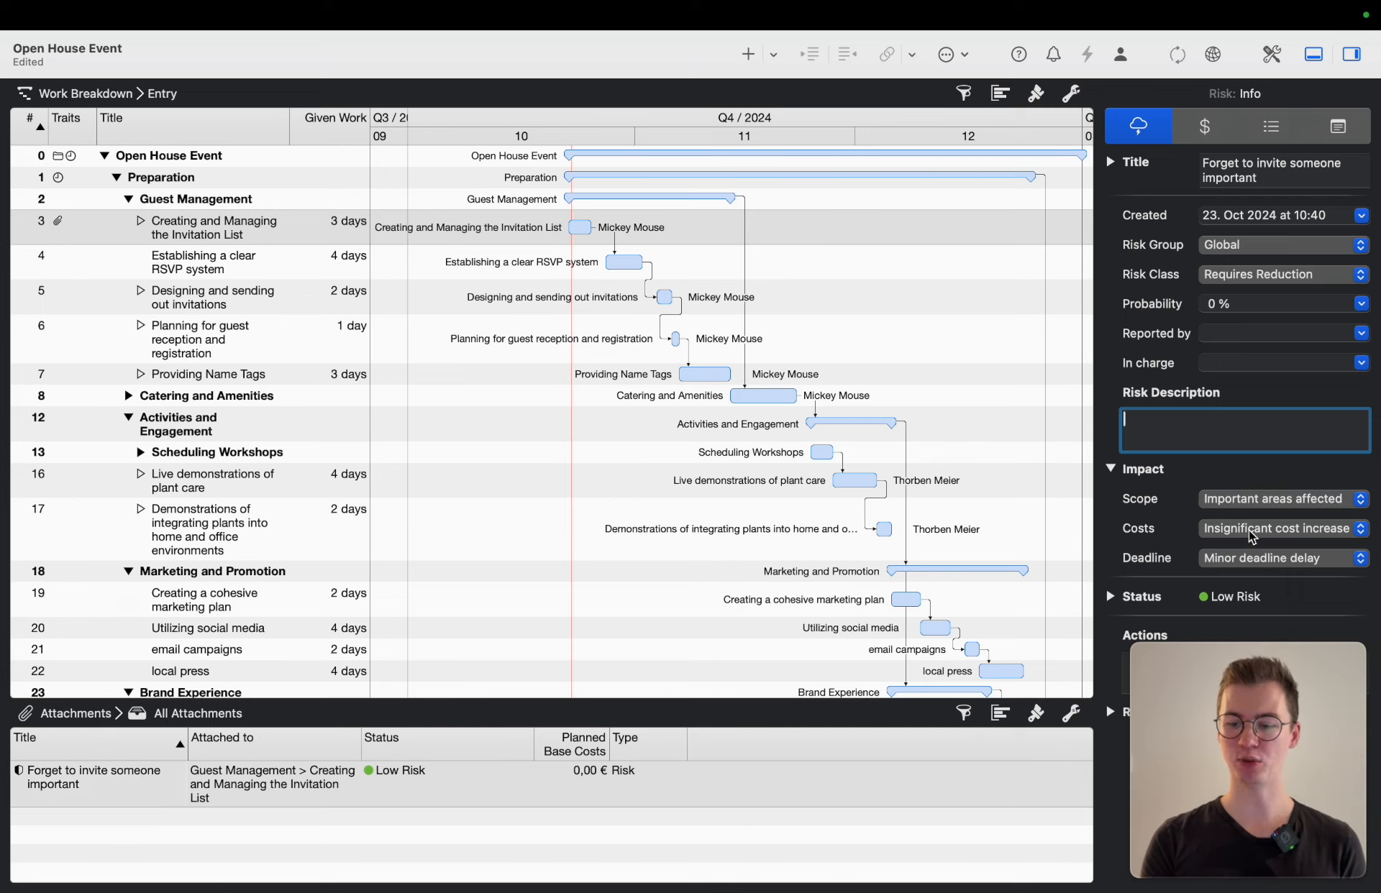
{"action": "left_click", "coordinate": [1250, 536]}
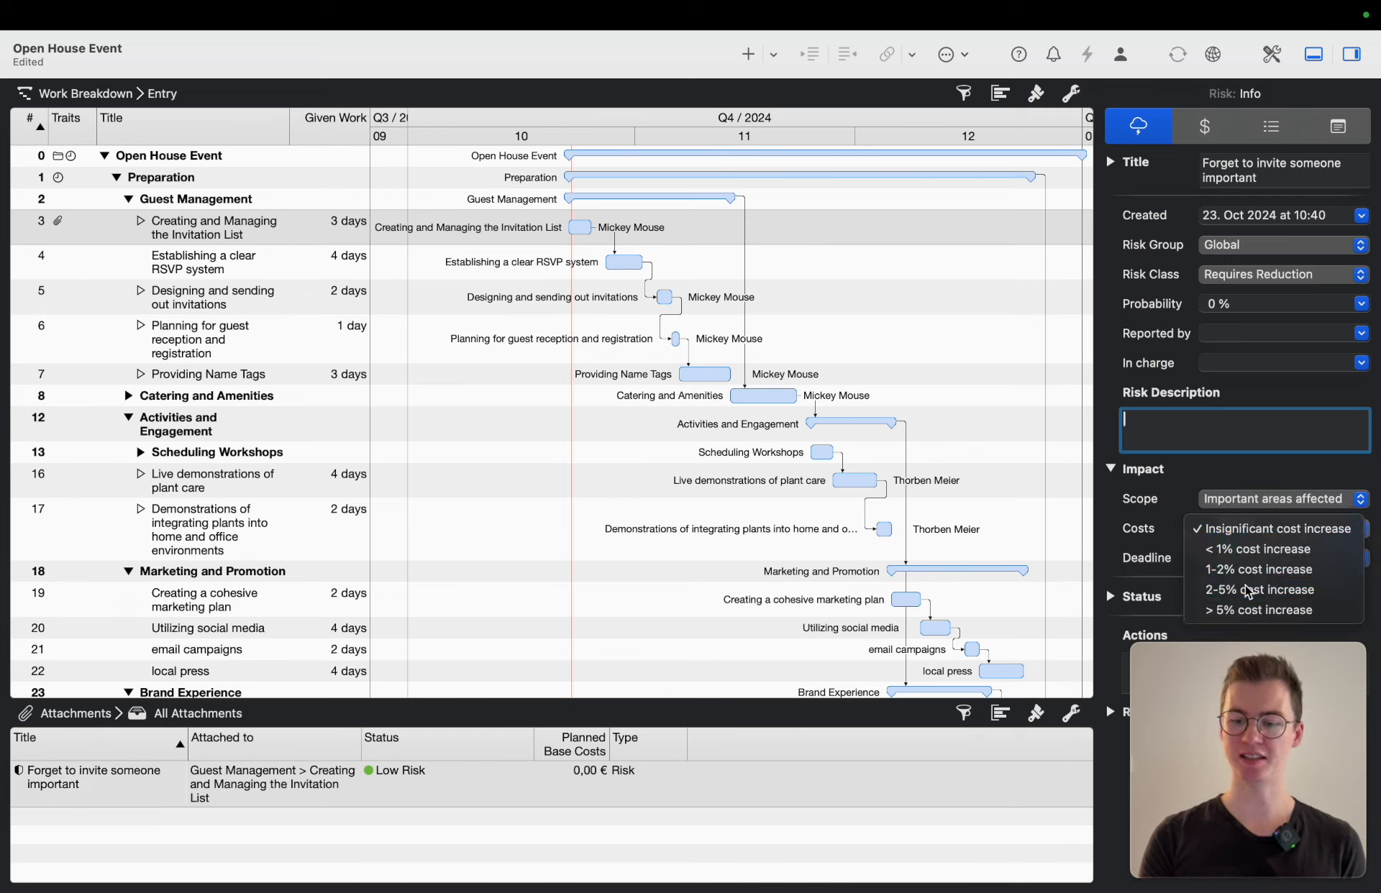
{"action": "left_click", "coordinate": [1251, 589]}
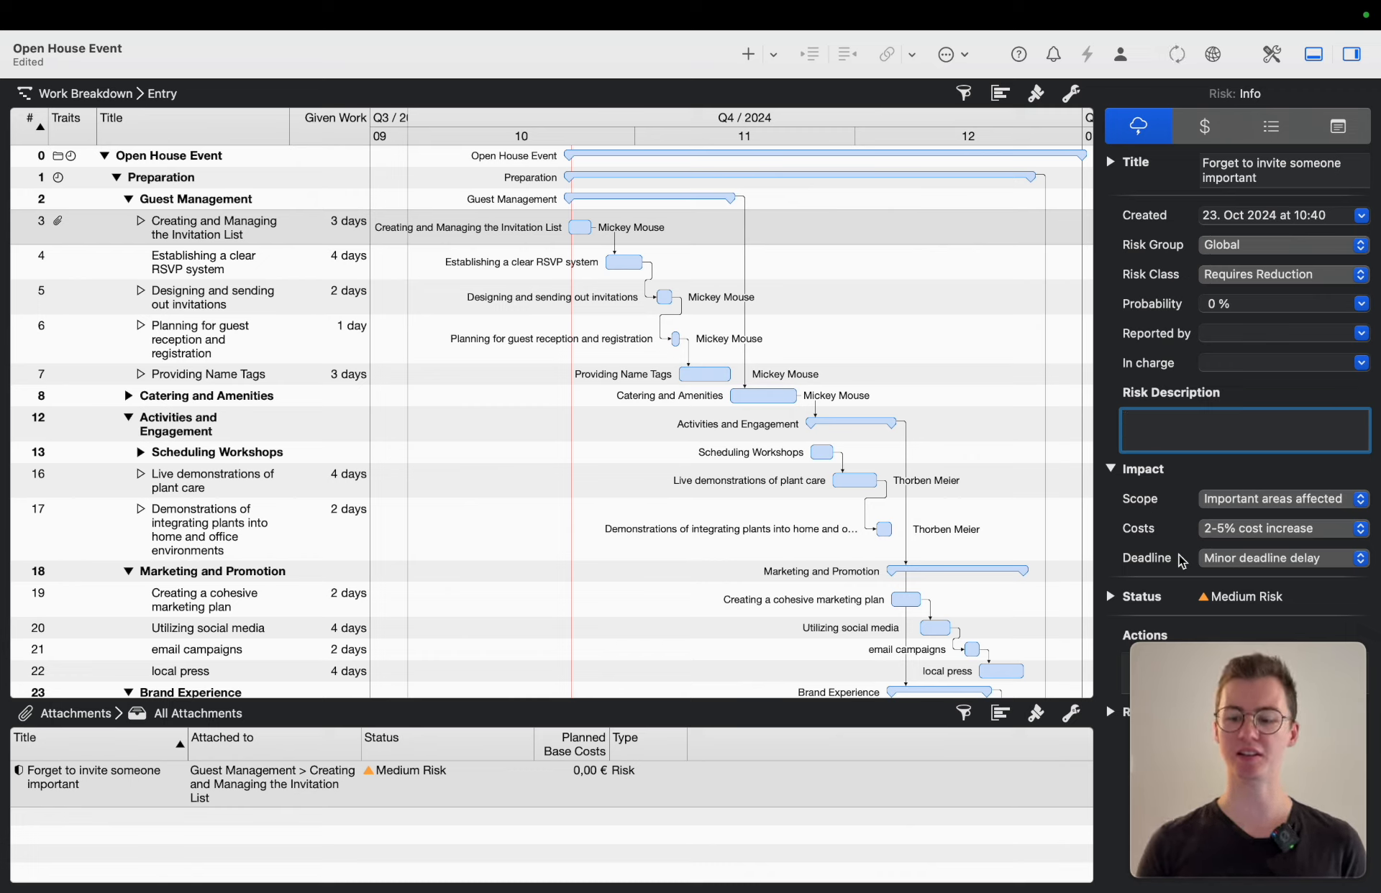
- Collapse the impact details and examine the points breakdown behind the risk's status
{"action": "left_click", "coordinate": [1111, 470]}
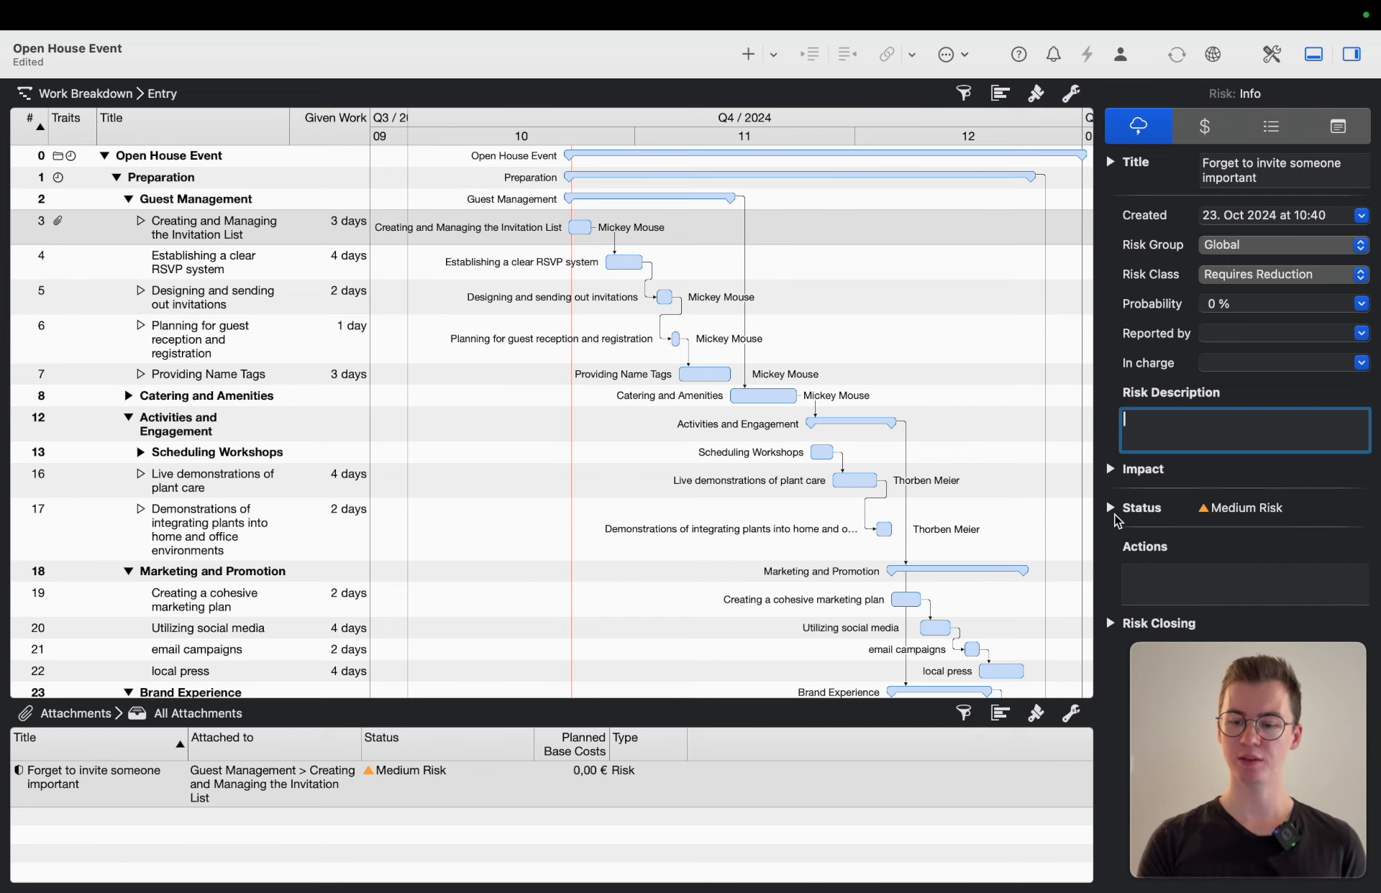
{"action": "left_click", "coordinate": [1115, 508]}
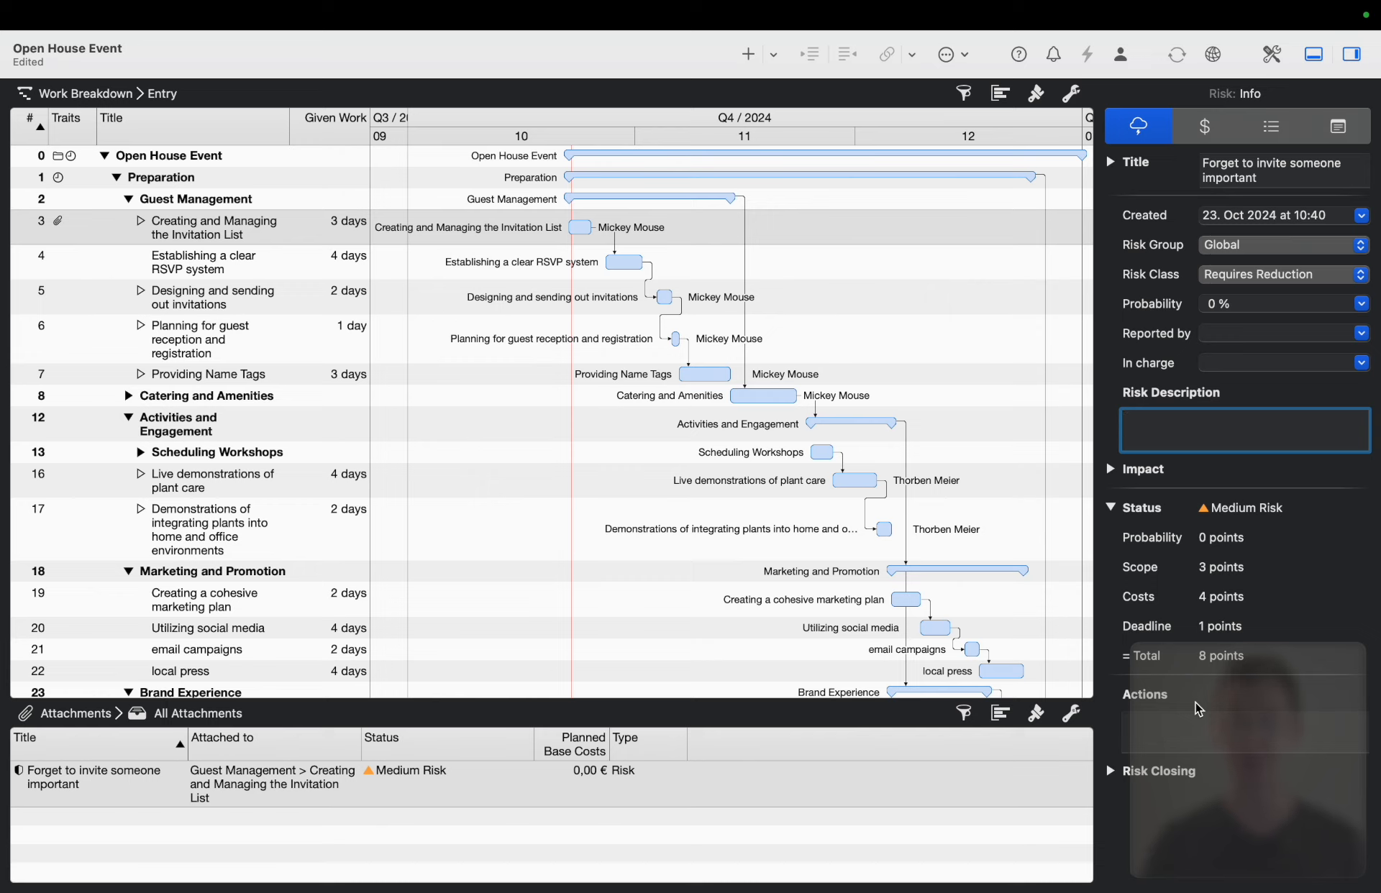
{"action": "left_click", "coordinate": [1110, 508]}
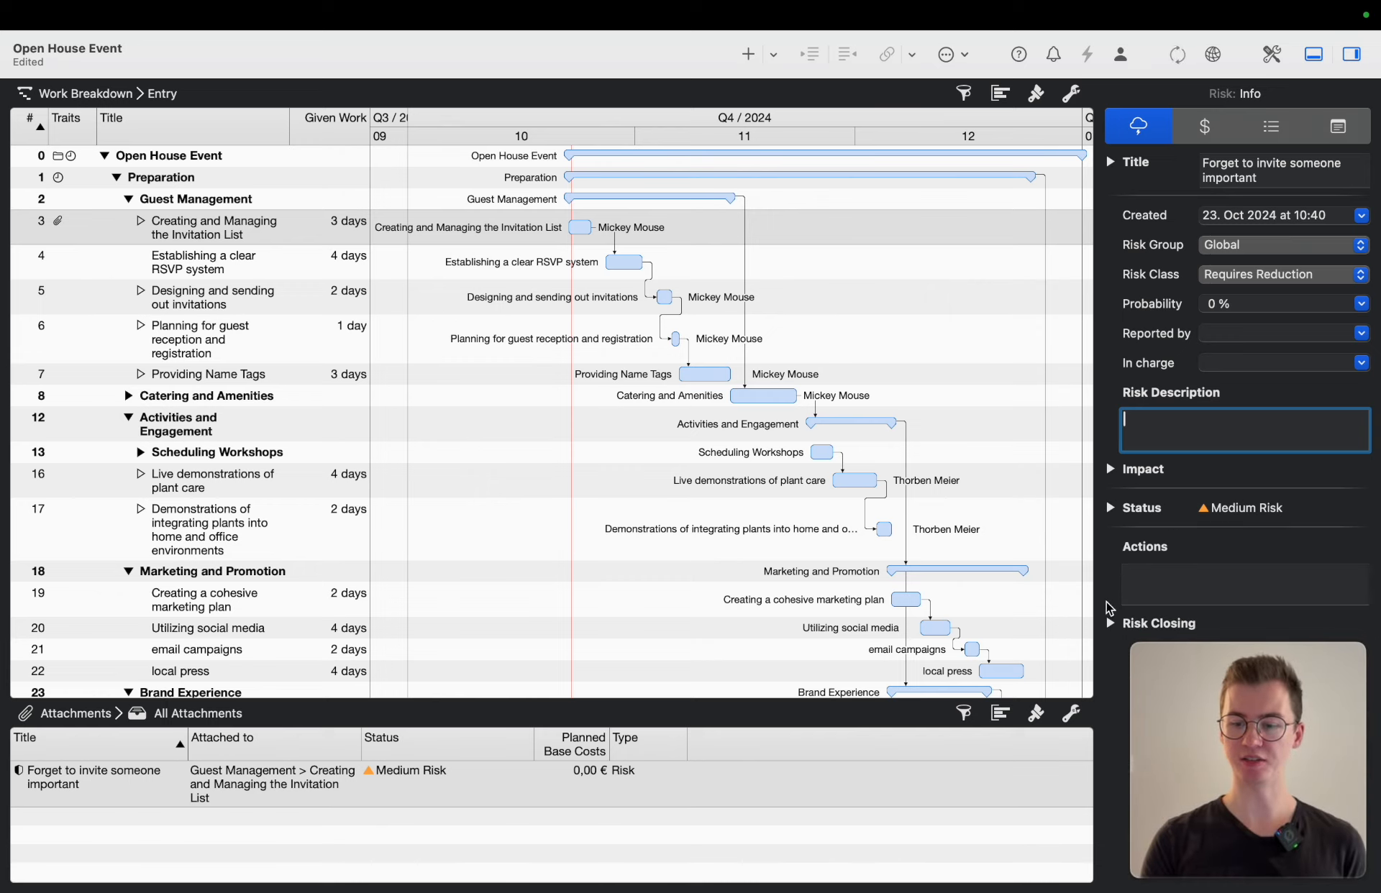
- Examine the risk's closing details, including occurrence, closing delay, costs and lessons learned, and collapse them again
{"action": "left_click", "coordinate": [1111, 623]}
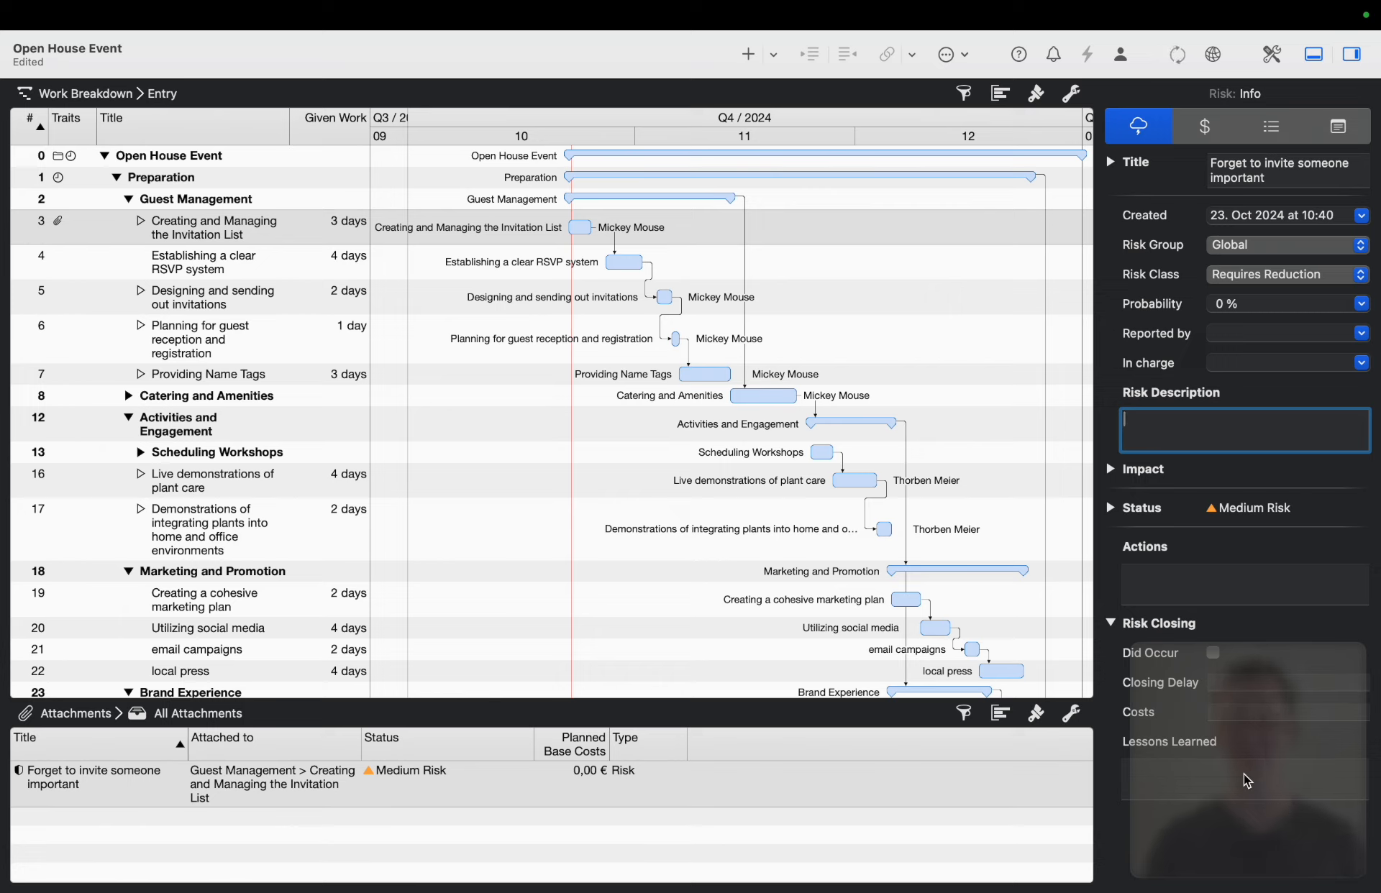
{"action": "left_click", "coordinate": [1108, 626]}
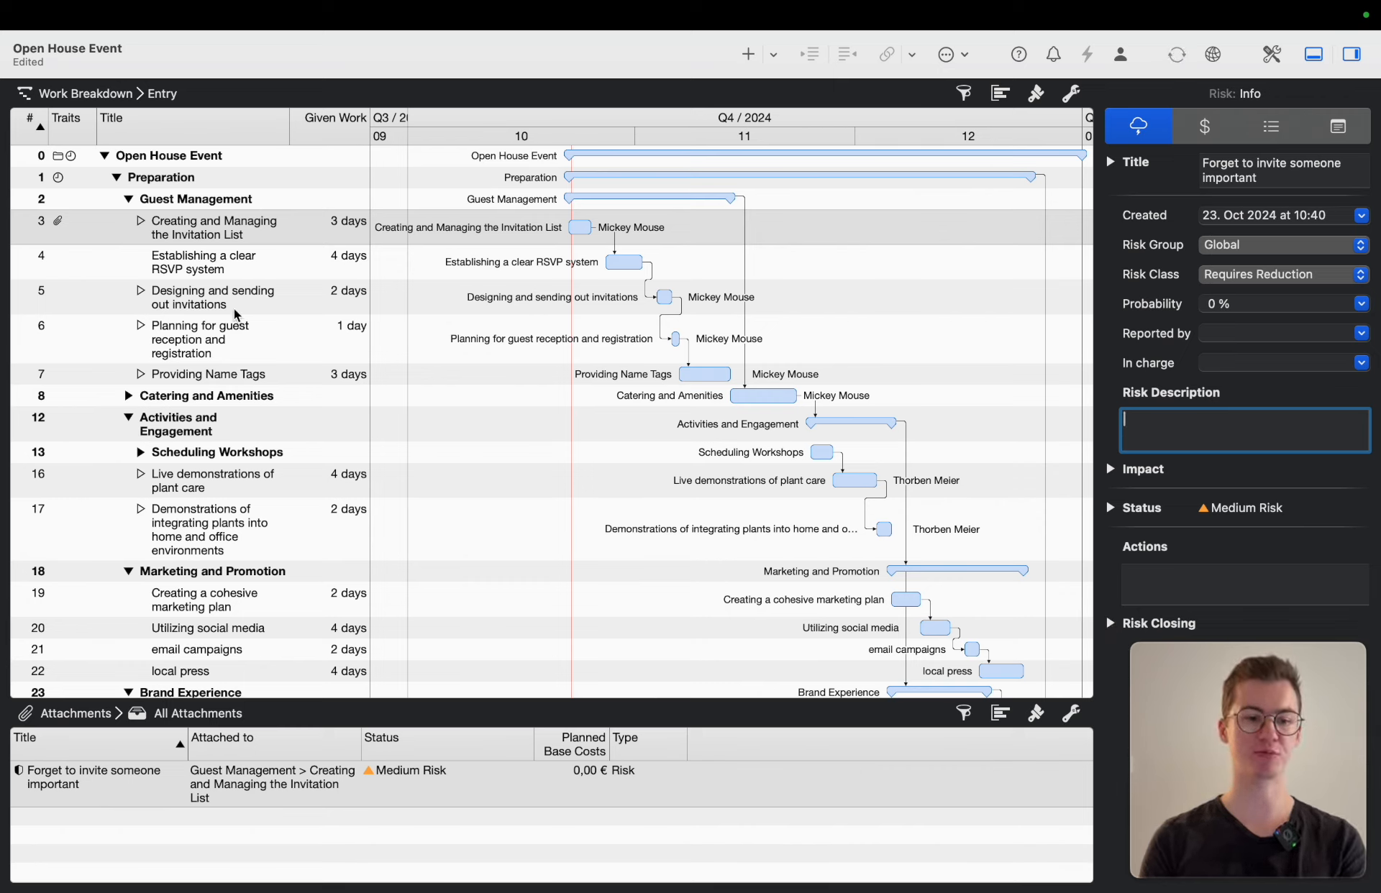
- Attach a checklist to the activity "Establishing a clear RSVP system"
{"action": "left_click", "coordinate": [220, 259]}
{"action": "right_click", "coordinate": [221, 258]}
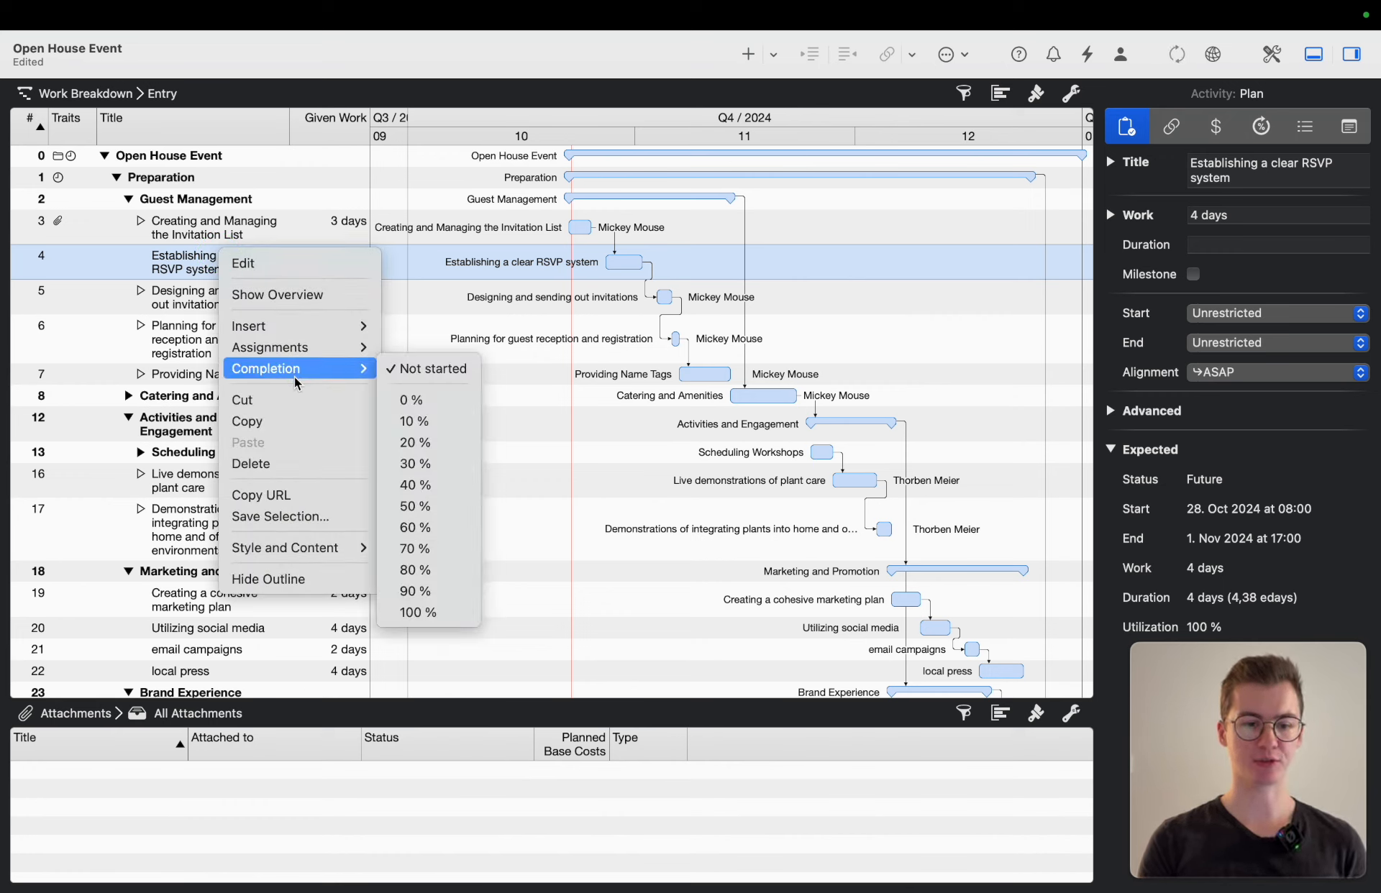
{"action": "mouse_move", "coordinate": [307, 331]}
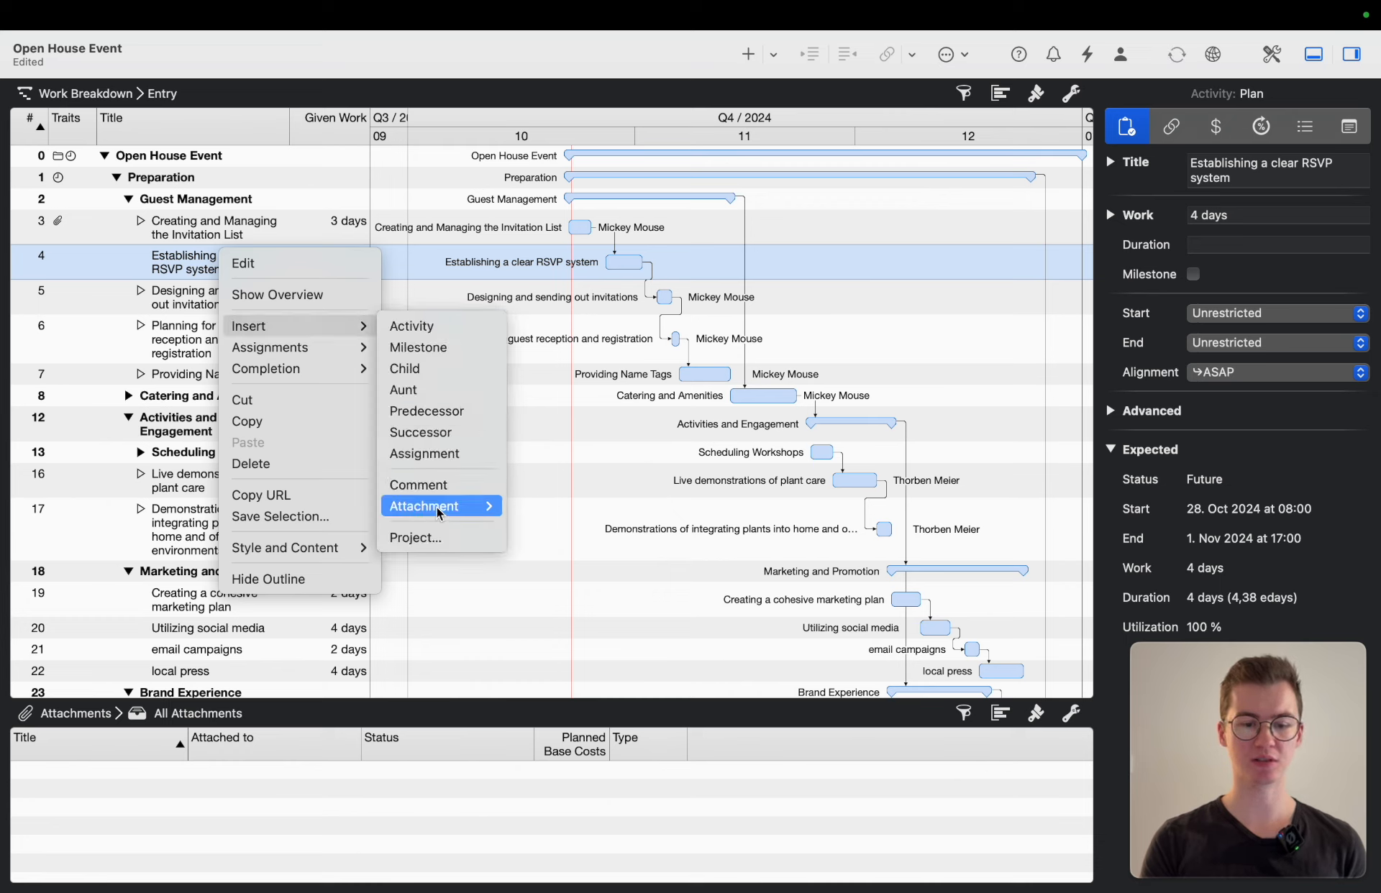
{"action": "mouse_move", "coordinate": [436, 507]}
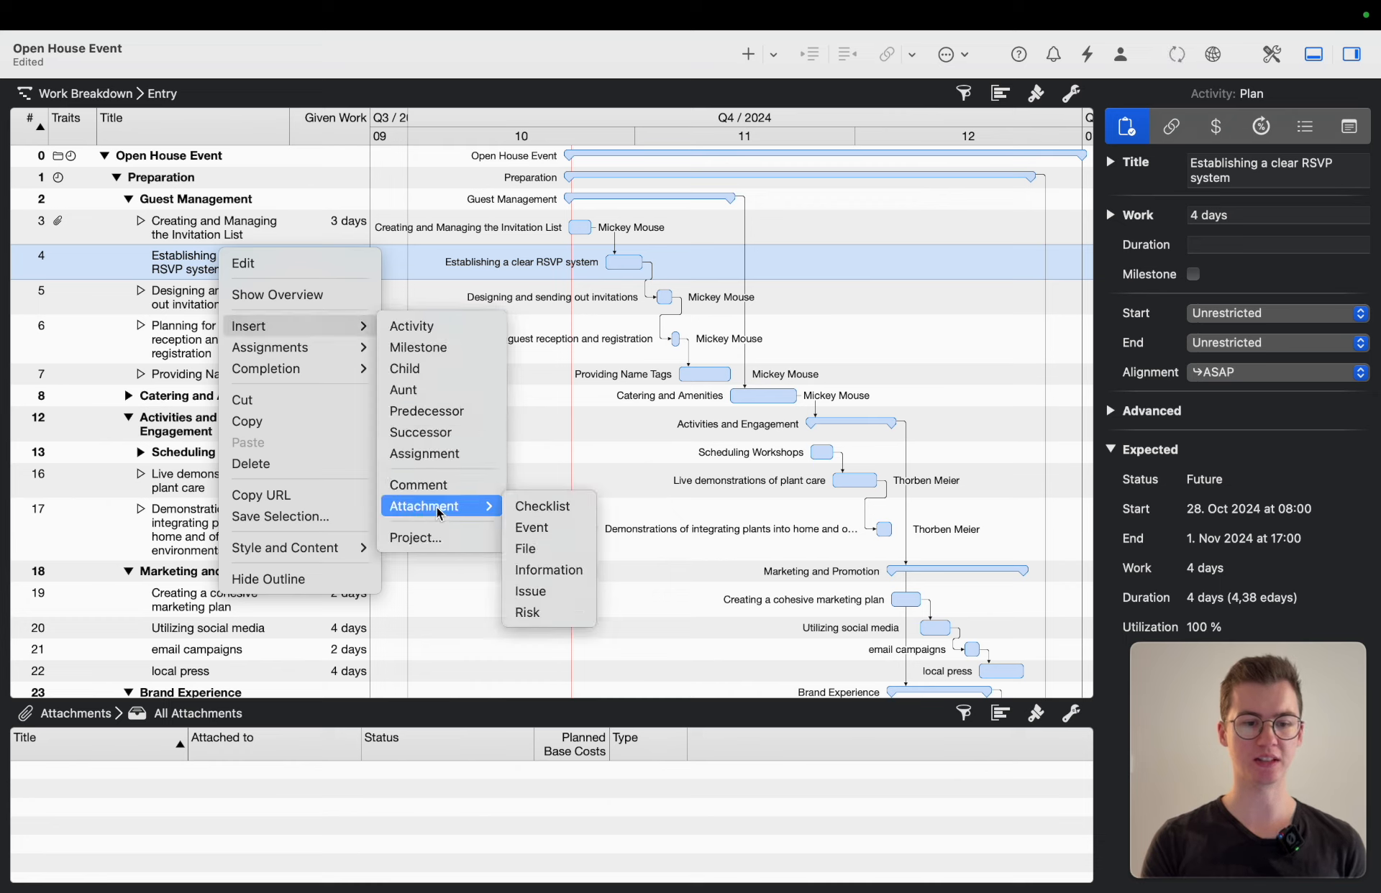
{"action": "left_click", "coordinate": [555, 507]}
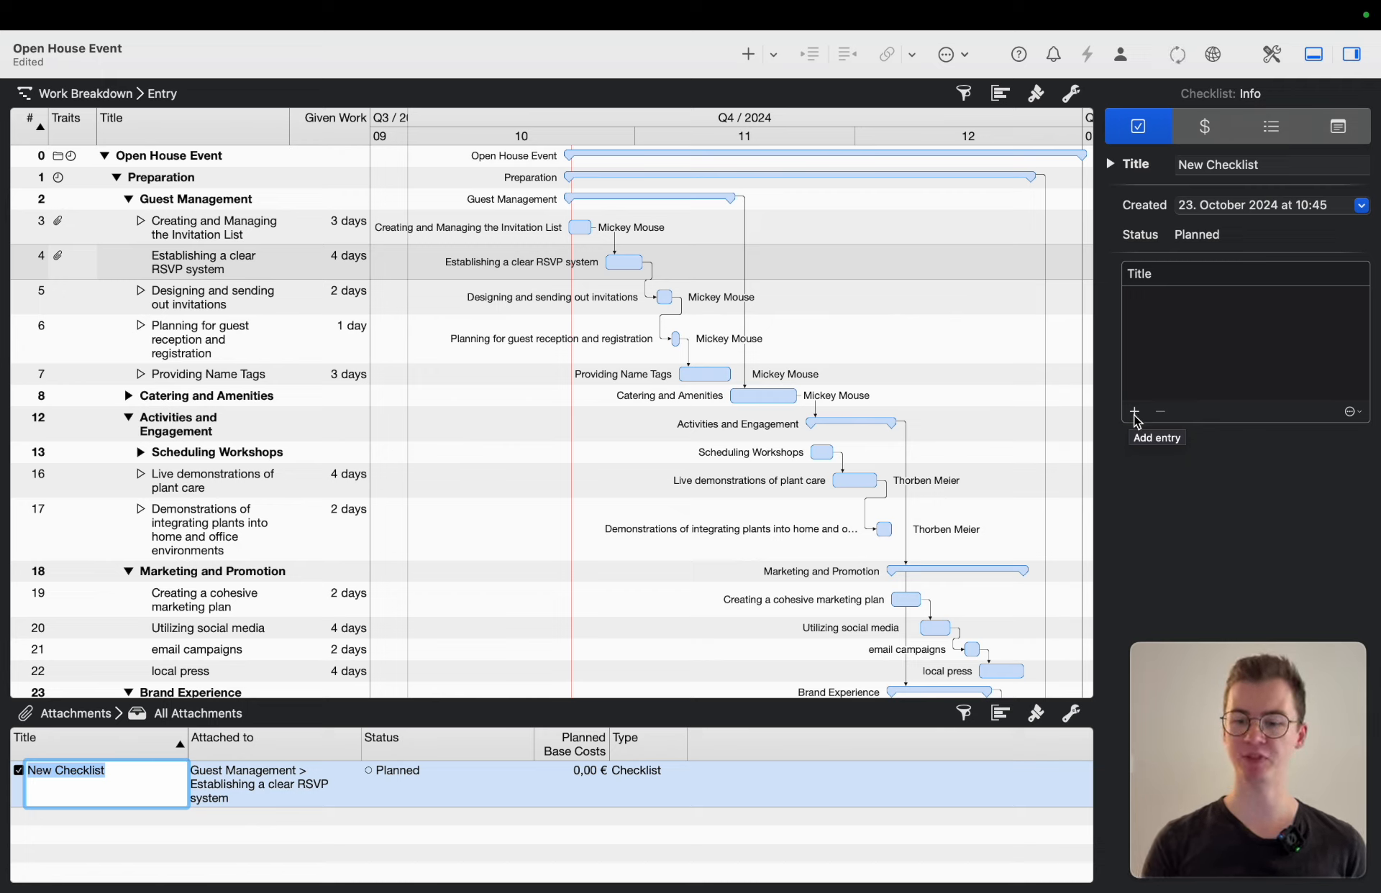
- Add four entries to the new checklist, keeping their default titles
{"action": "left_click", "coordinate": [1134, 412]}
{"action": "left_click", "coordinate": [1135, 412]}
{"action": "left_click", "coordinate": [1134, 412]}
{"action": "left_click", "coordinate": [1135, 412]}
- Check off all four checklist entries and reselect the activity "Establishing a clear RSVP system"
{"action": "left_click", "coordinate": [1135, 298]}
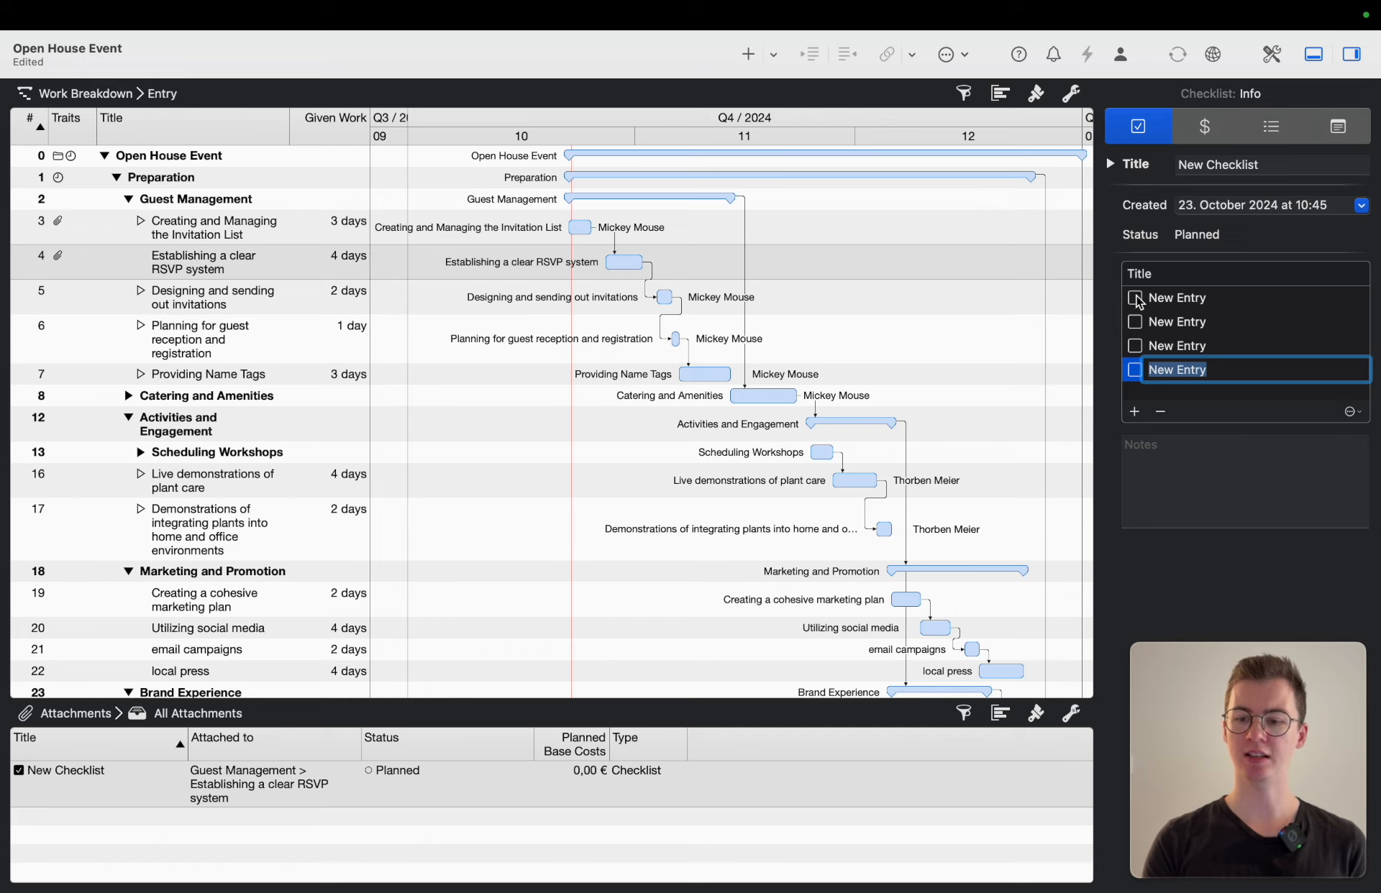
{"action": "left_click", "coordinate": [1135, 321]}
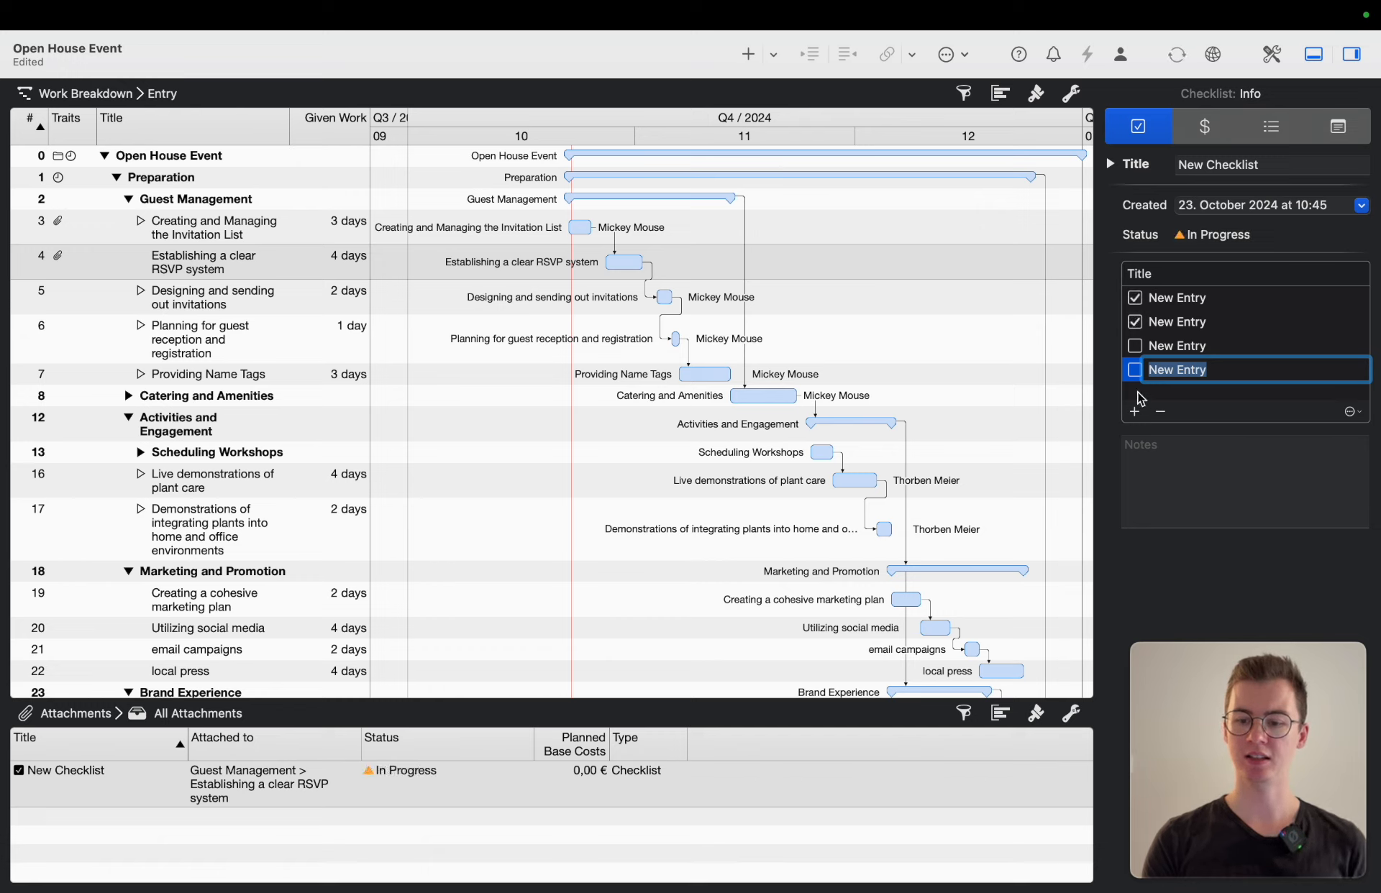
{"action": "left_click", "coordinate": [1135, 370]}
{"action": "left_click", "coordinate": [1136, 345]}
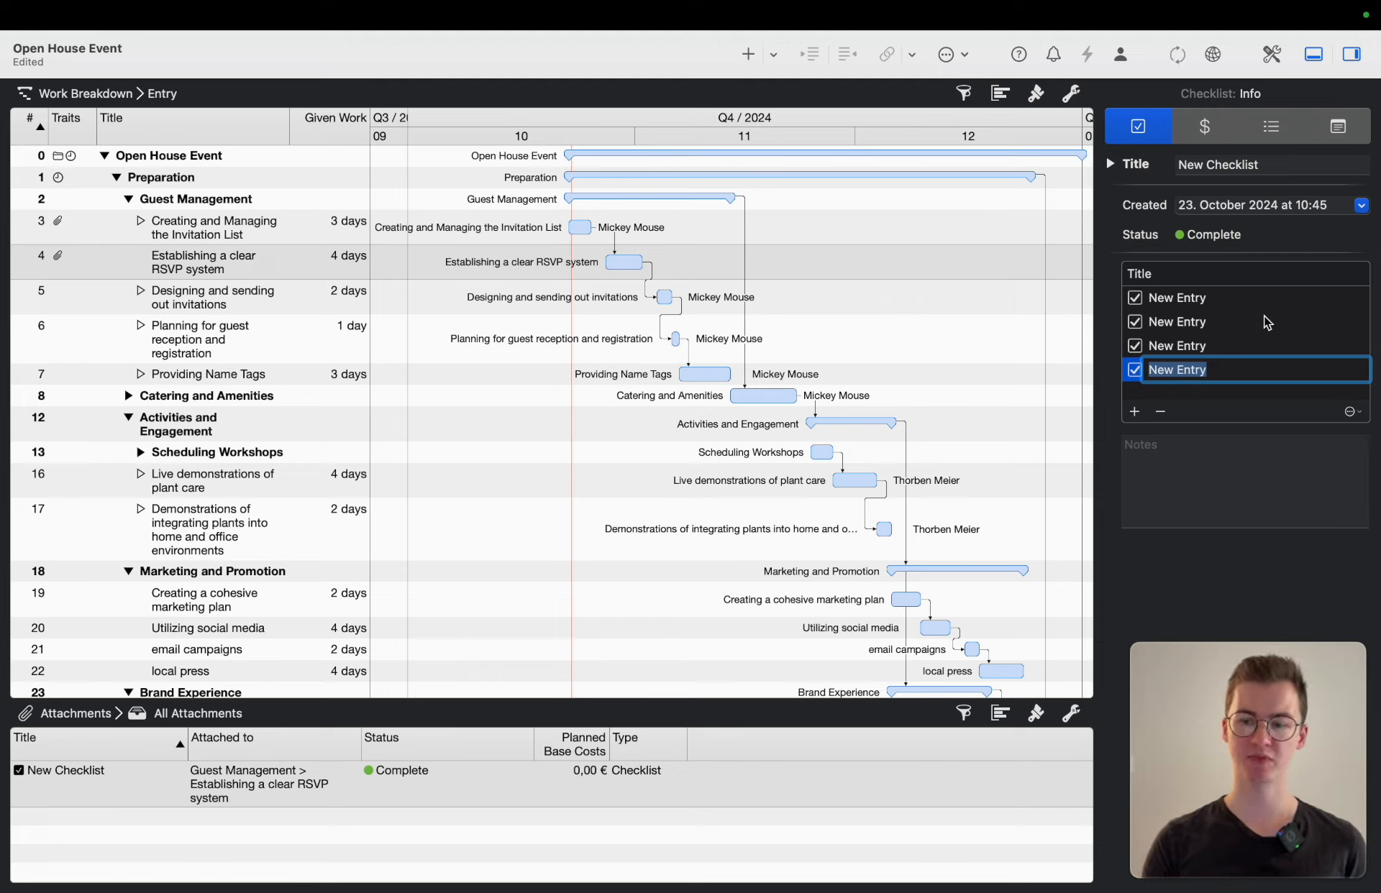
{"action": "left_click", "coordinate": [213, 273]}
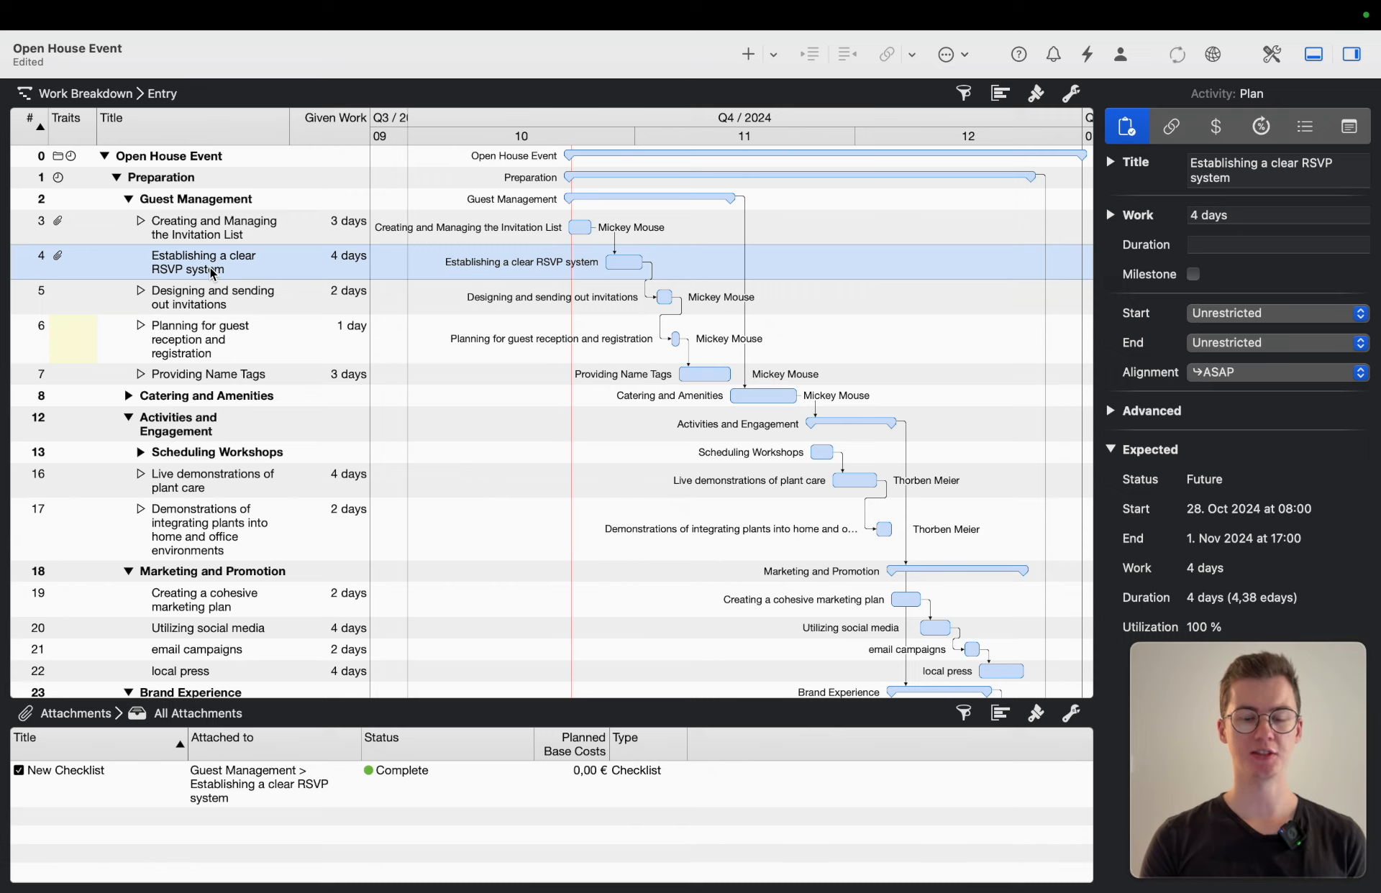